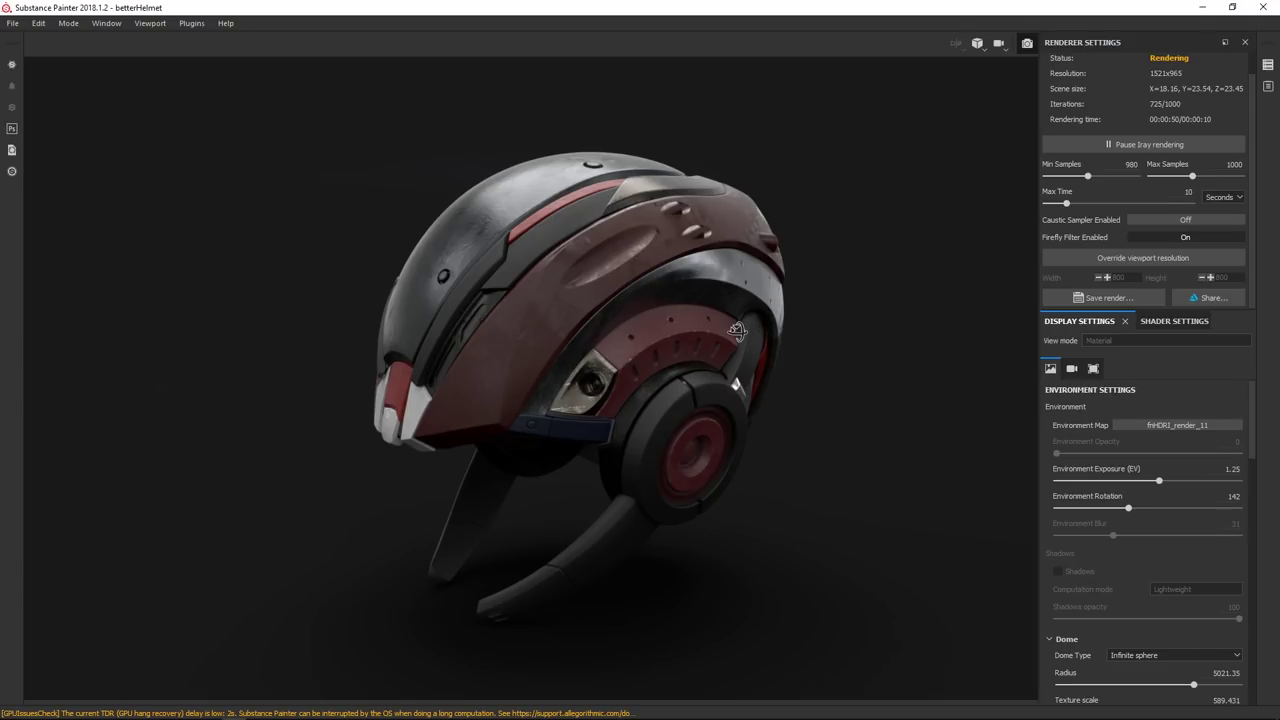
- Replace the helmet's fnHDRI_render_11 environment map with the warm fnHDRI_render_05 studio HDRI
left_click_drag(737, 330, 737, 330, "alt")
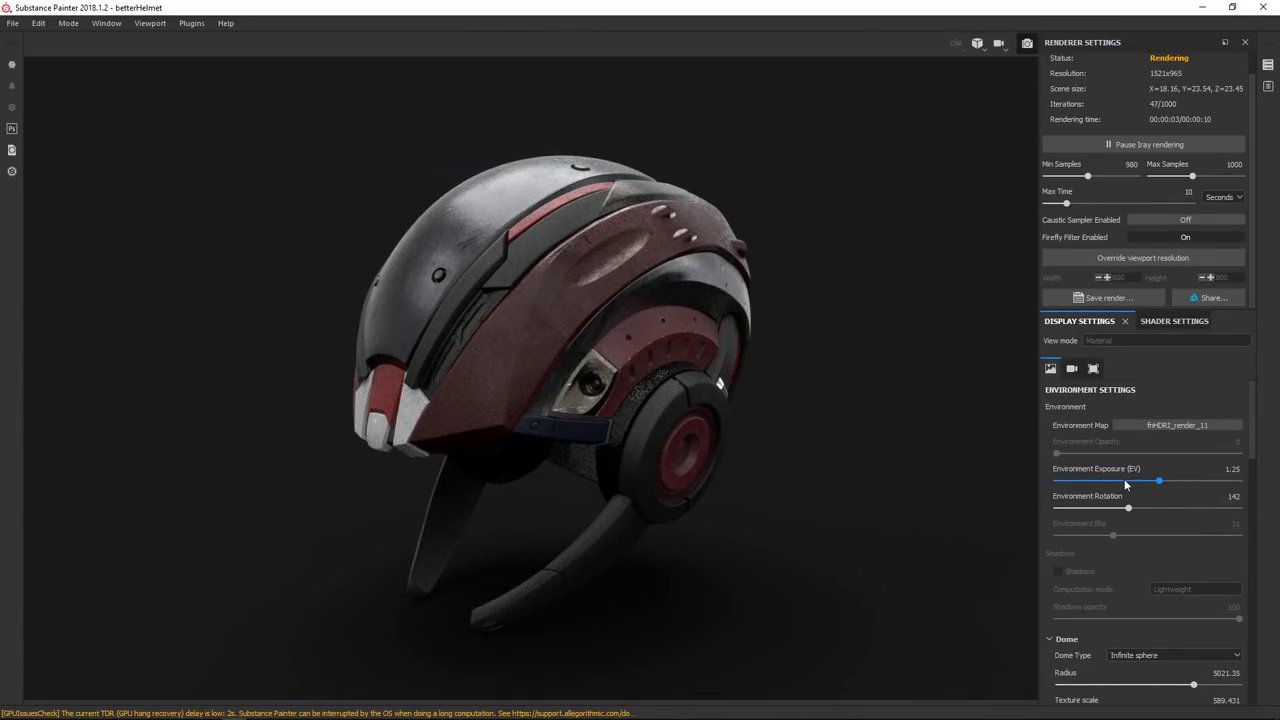
left_click(1198, 425)
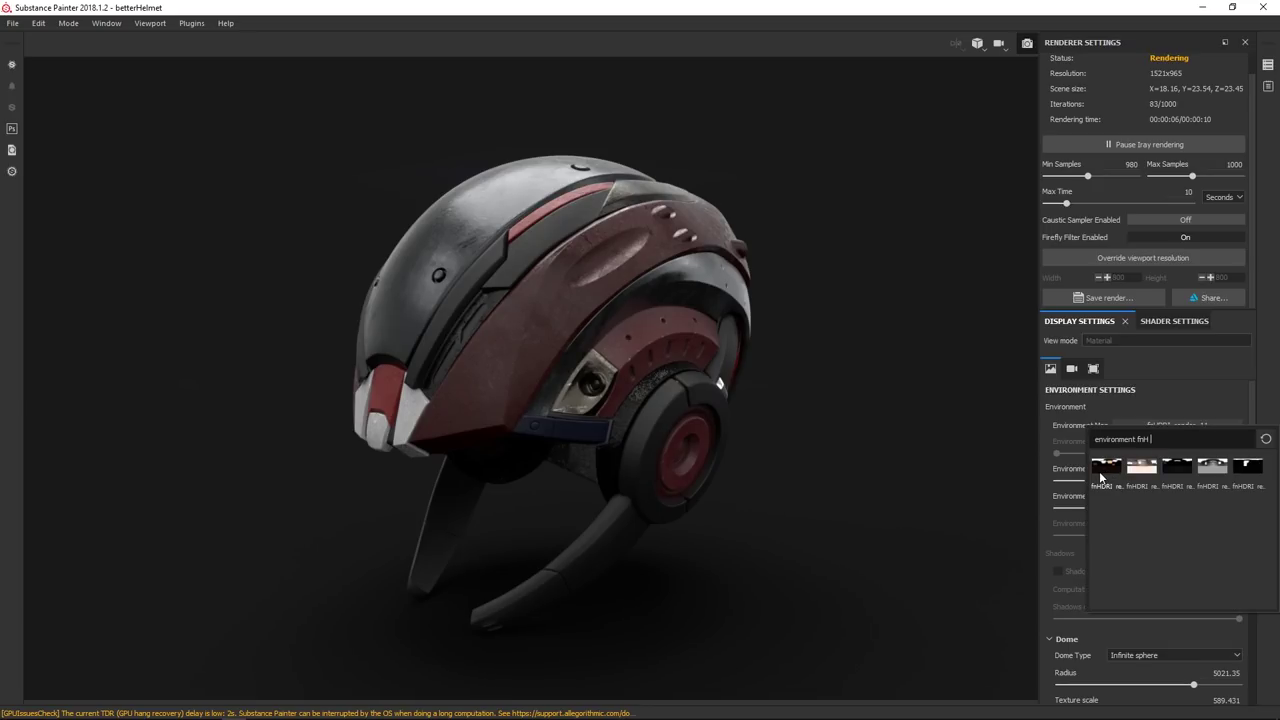
left_click(1106, 468)
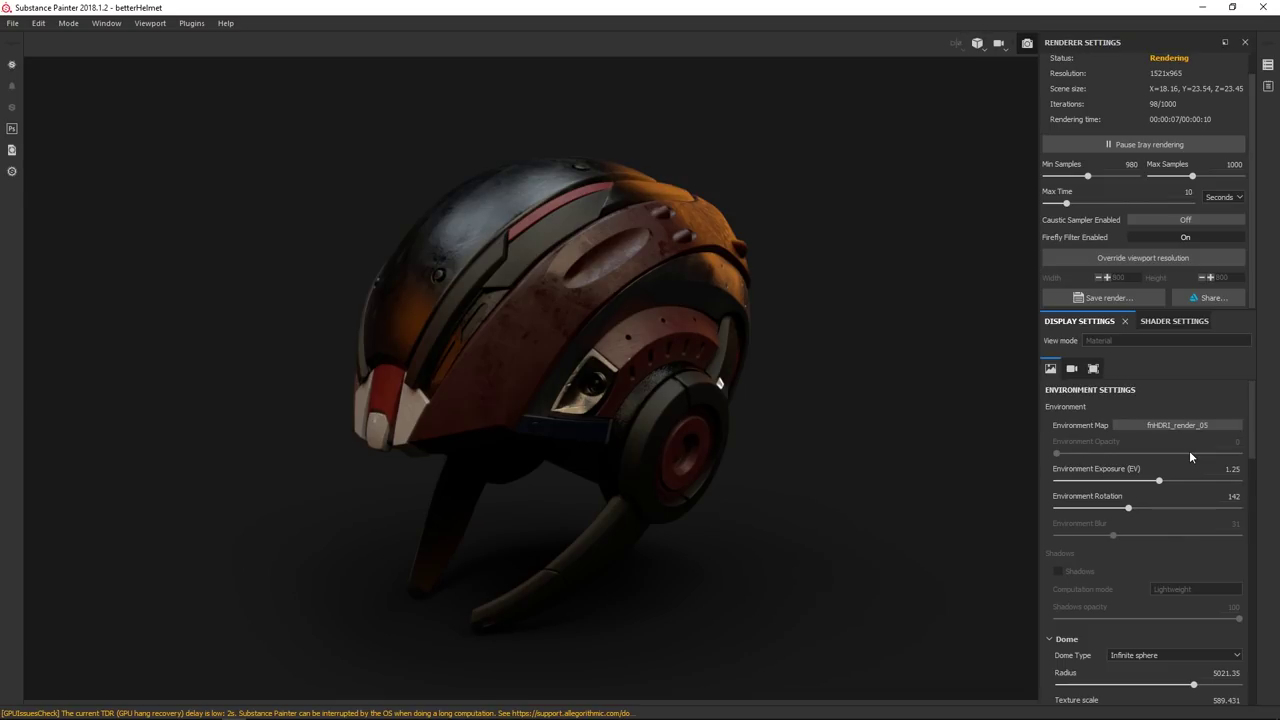
- Set the fnHDRI_render_10 environment exposure to 2.63 and its rotation to 330
mouse_move(1159, 481)
left_mouse_down()
mouse_move(1141, 482)
mouse_move(1173, 484)
left_mouse_up()
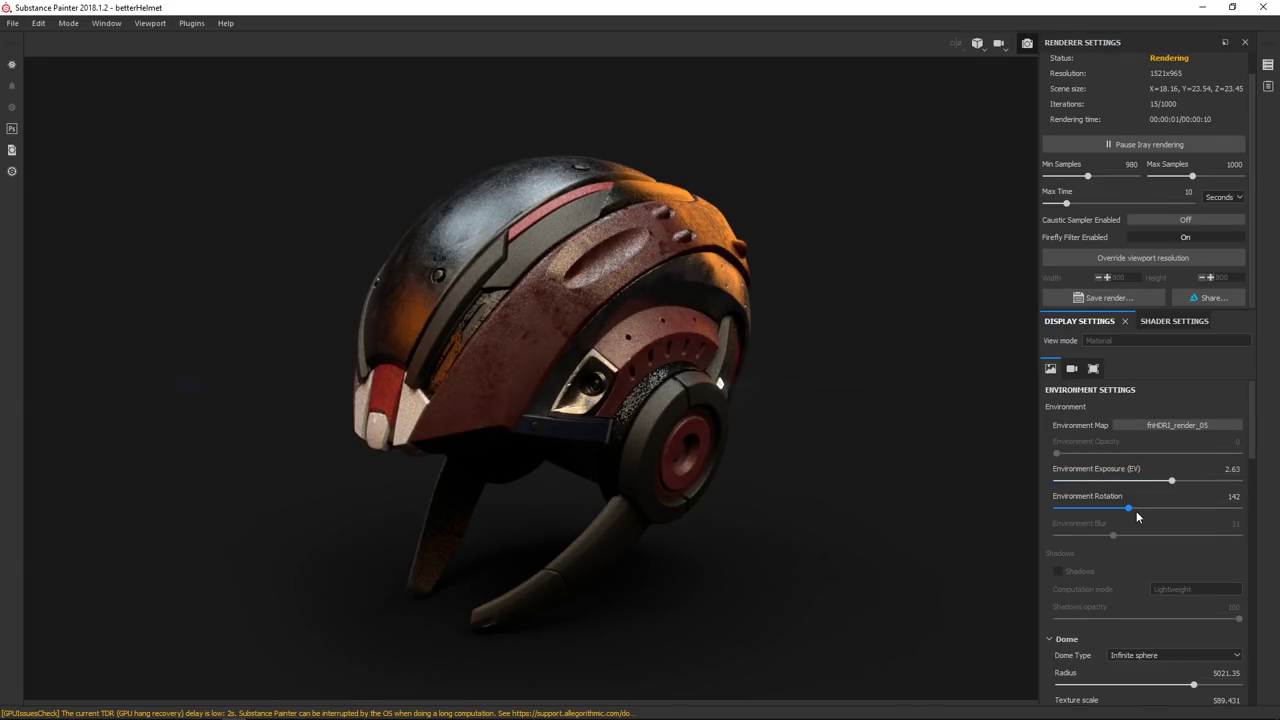
left_click_drag(1129, 509, 1228, 507)
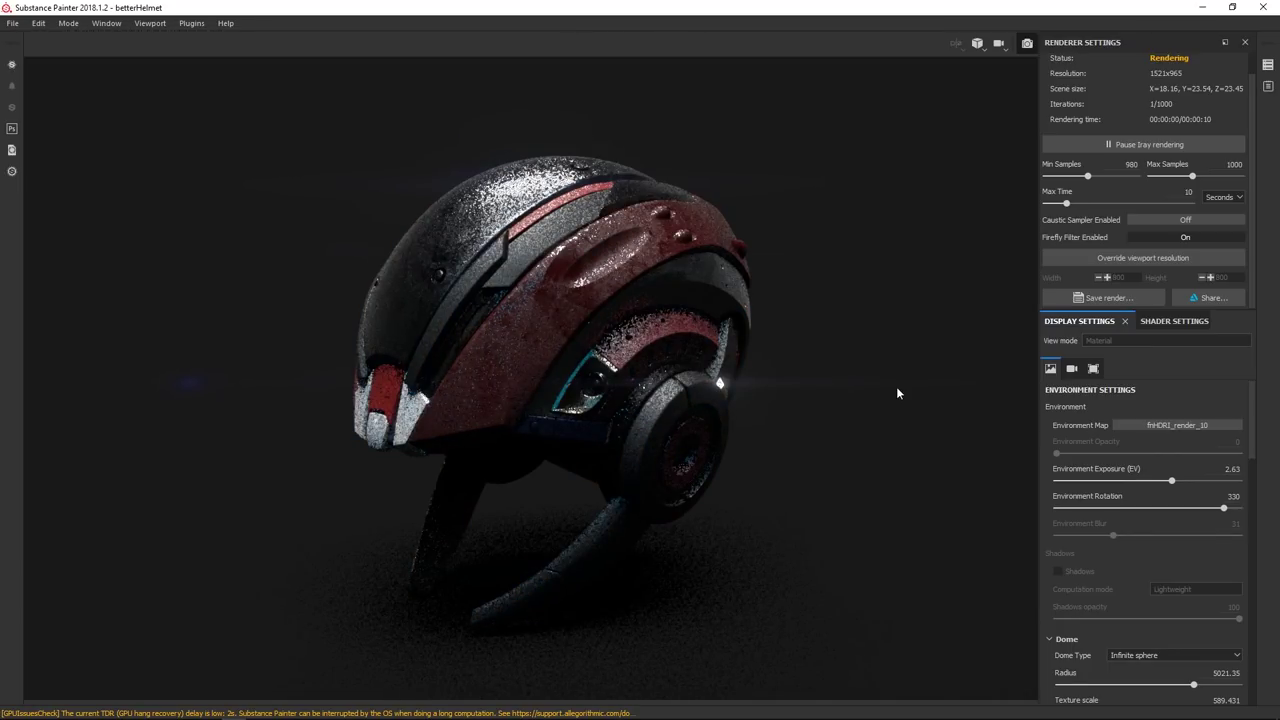
- Lower the environment exposure to 1.47 and rotate the environment lighting to 265
left_click_drag(1171, 481, 1164, 482)
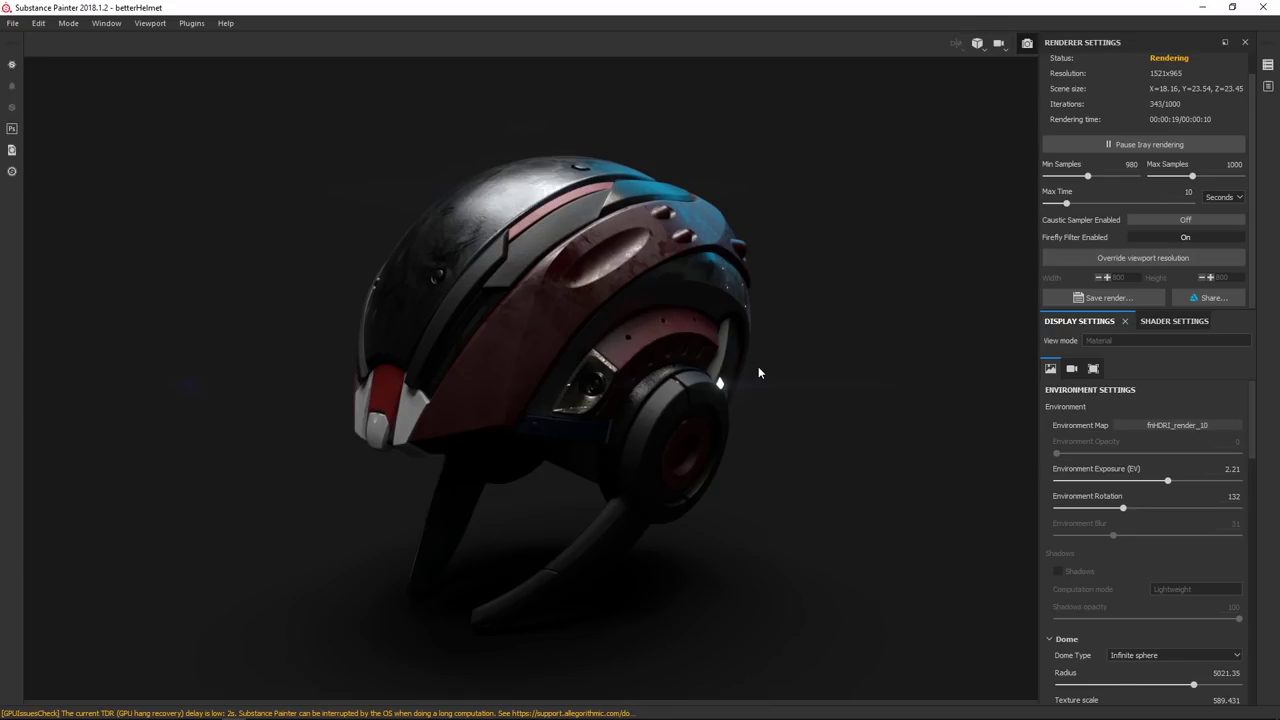
left_click_drag(1122, 508, 1190, 508)
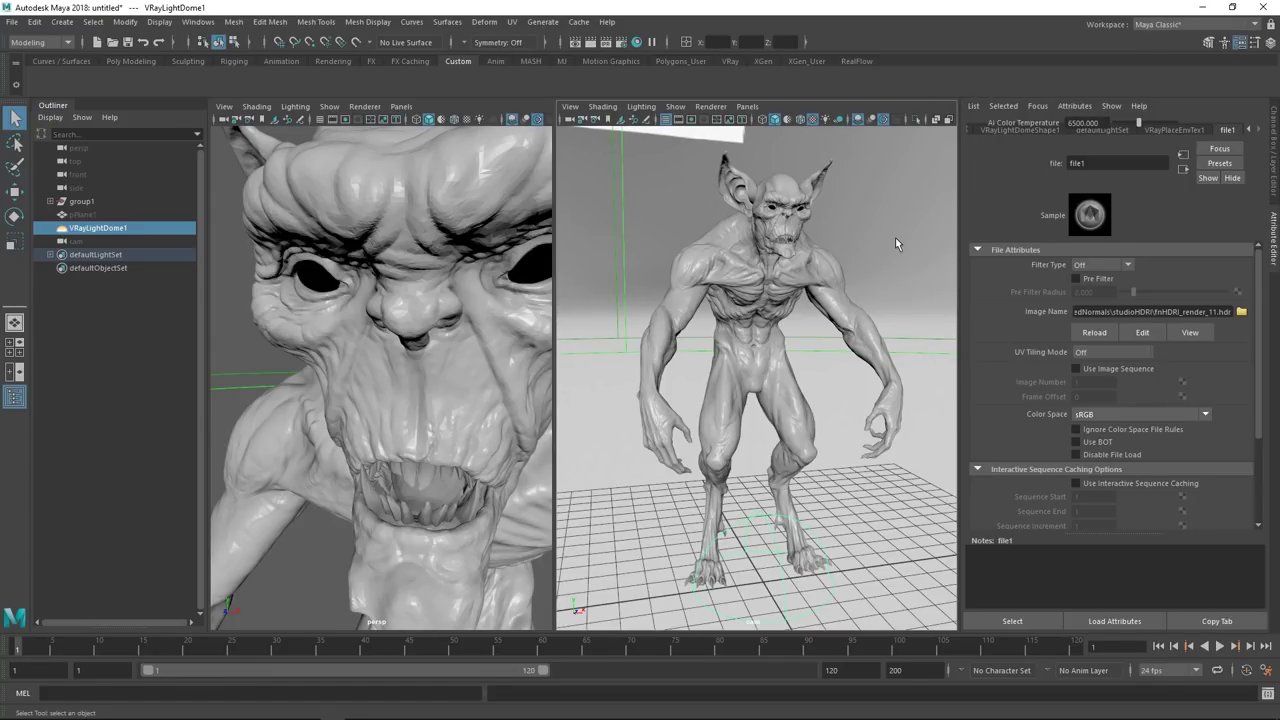
- Clear the selection and create a V-Ray dome light from Create > Lights
left_click(895, 237)
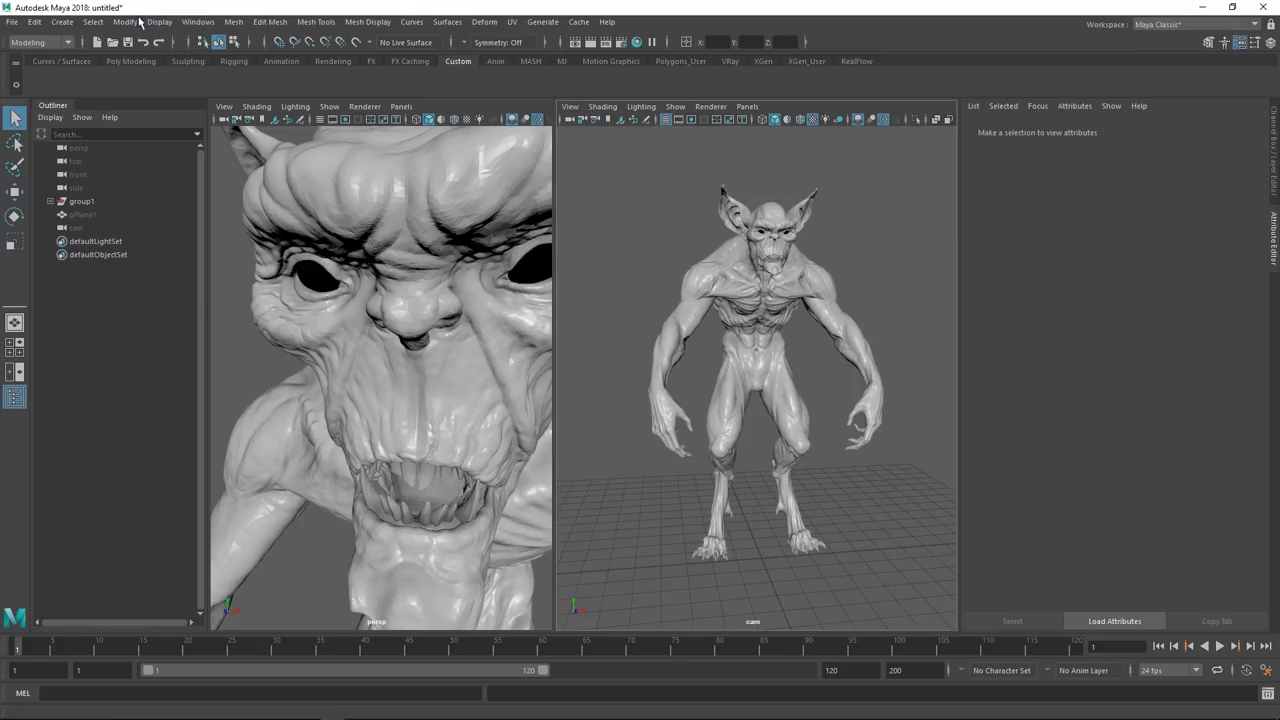
left_click(62, 21)
mouse_move(120, 95)
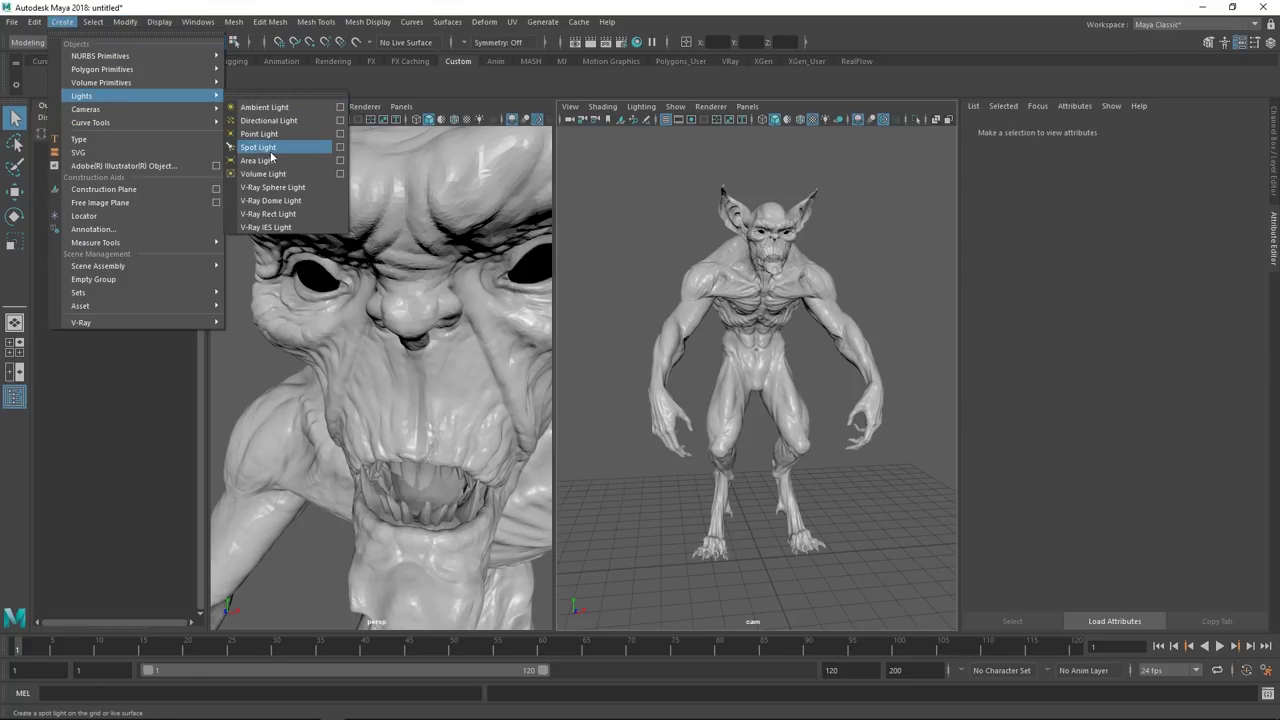
left_click(270, 200)
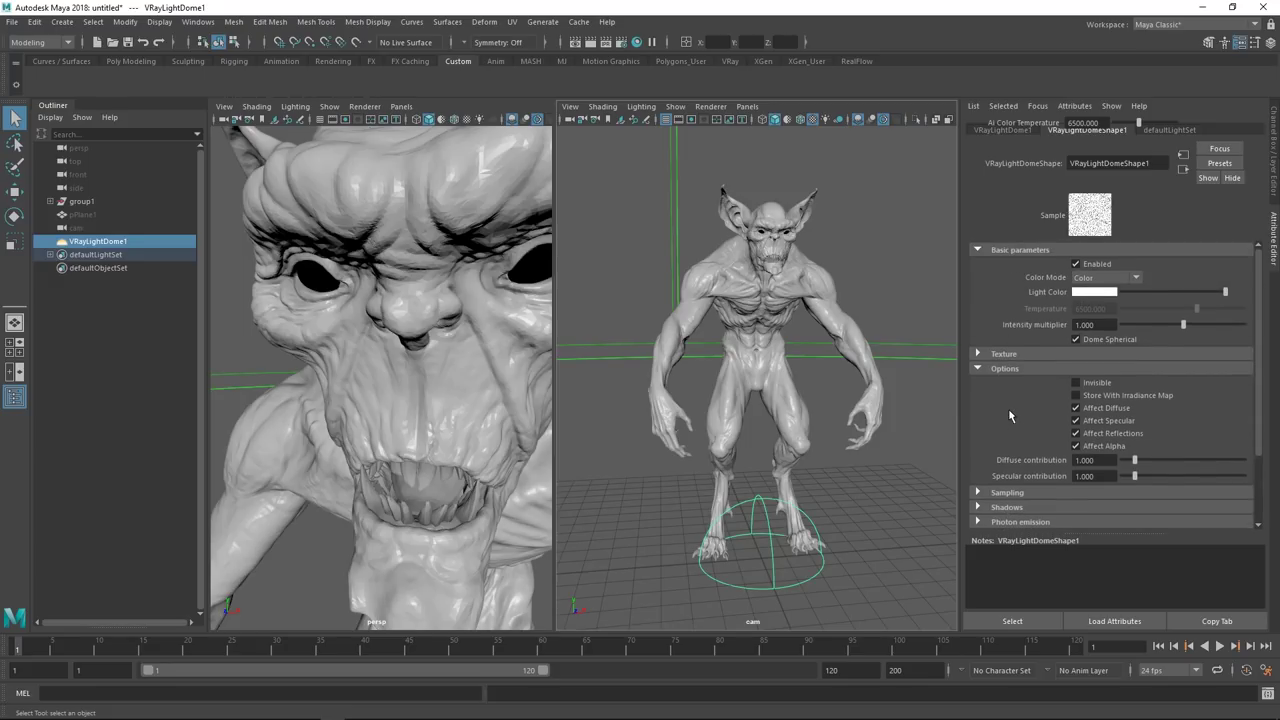
- Enable Use Dome Tex with a new File node, filter type Off, and browse to the hdri folder
left_click(1006, 354)
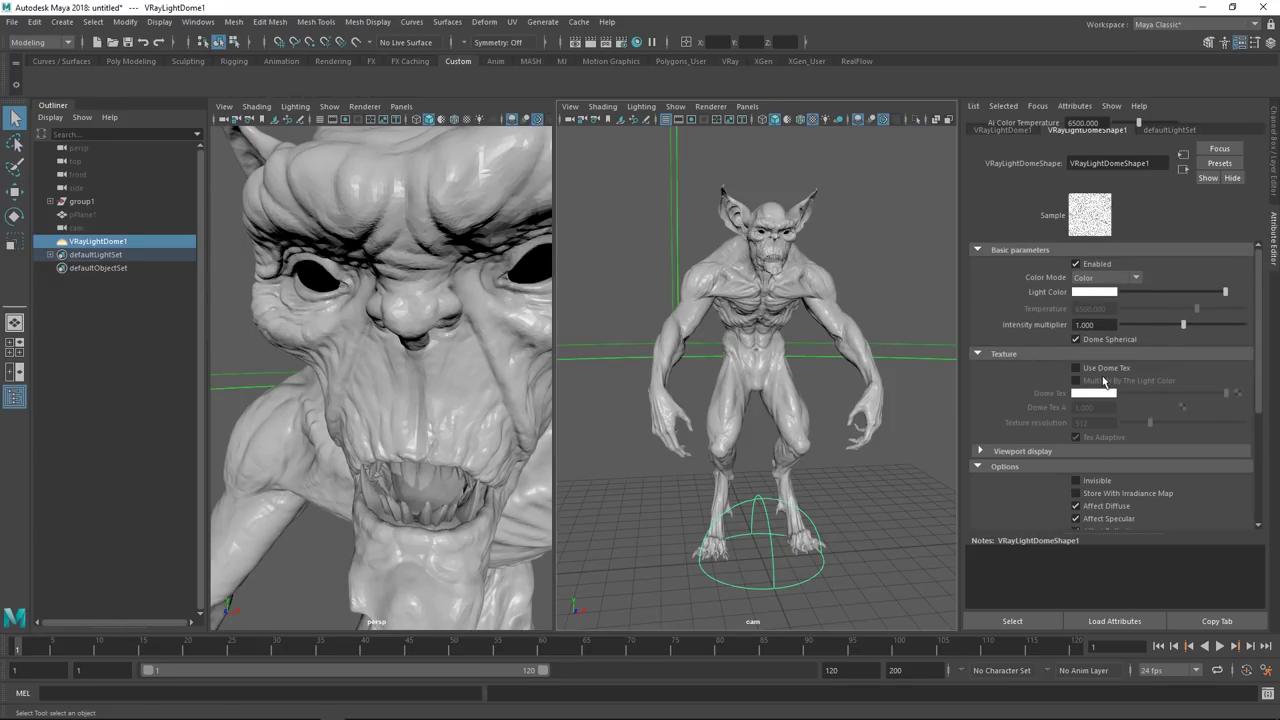
left_click(1106, 370)
left_click(1238, 394)
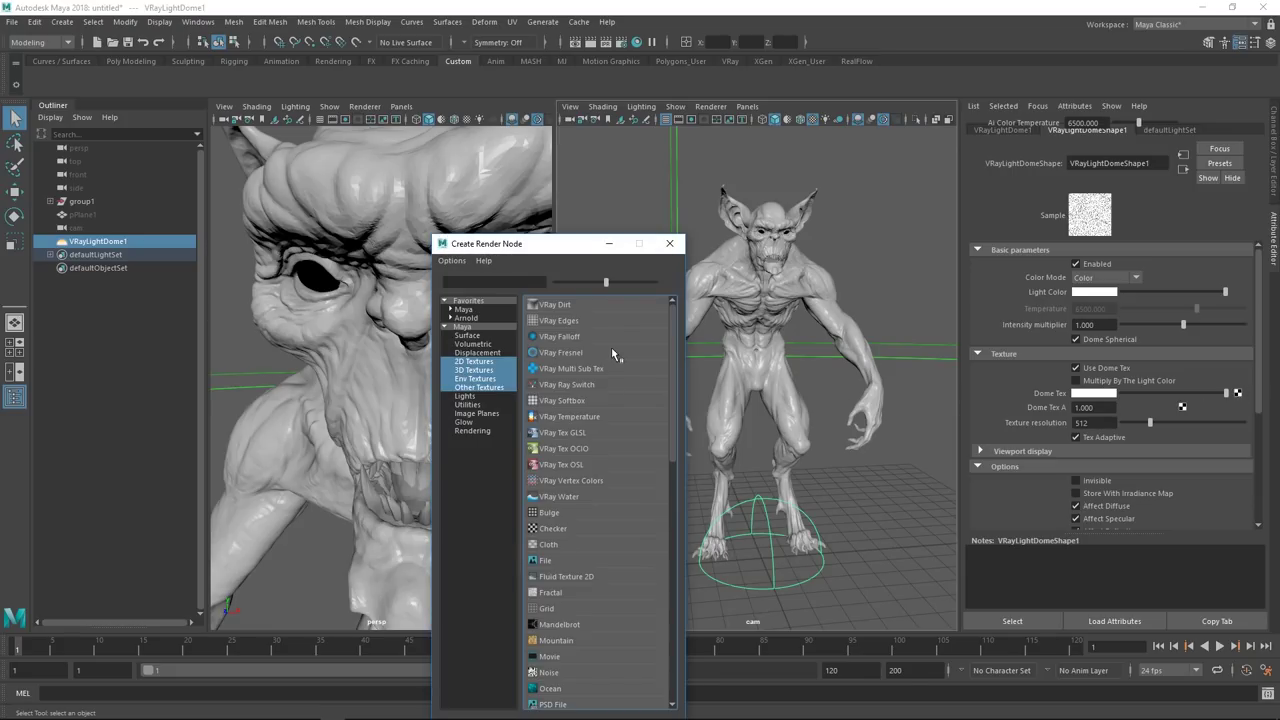
left_click(556, 560)
left_click(1108, 266)
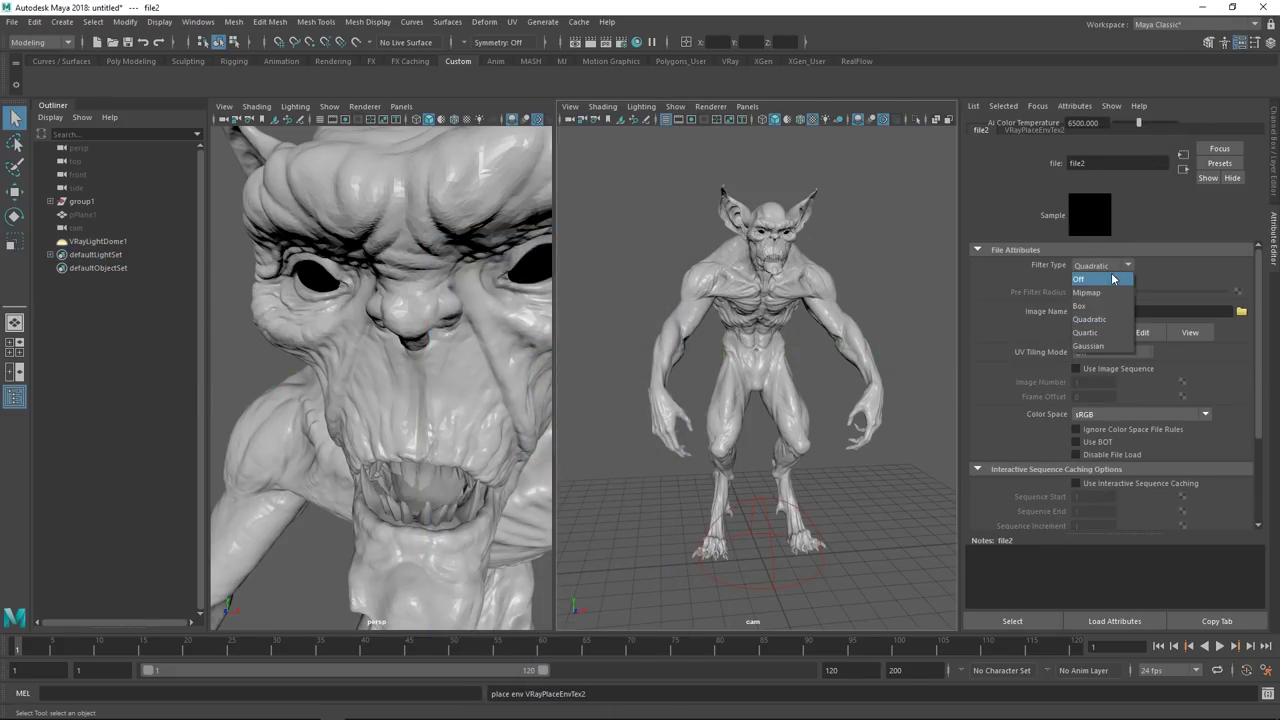
left_click(1106, 285)
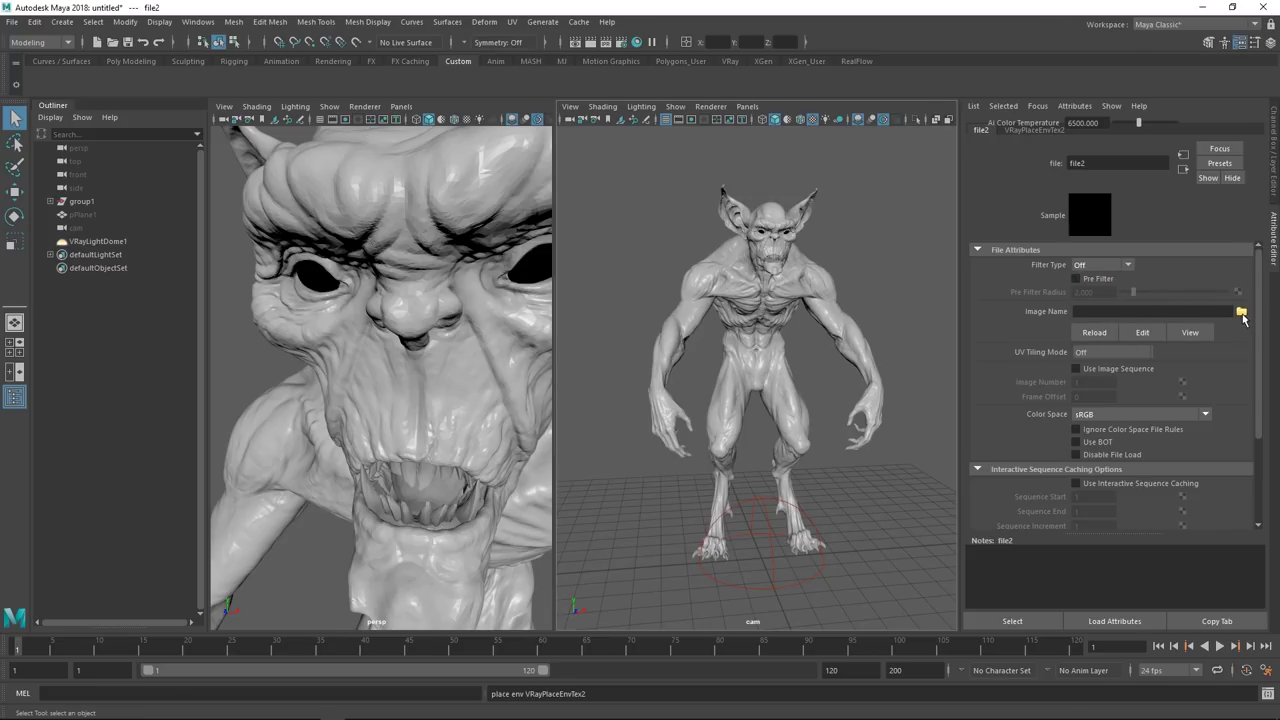
left_click(1241, 312)
left_click(129, 160)
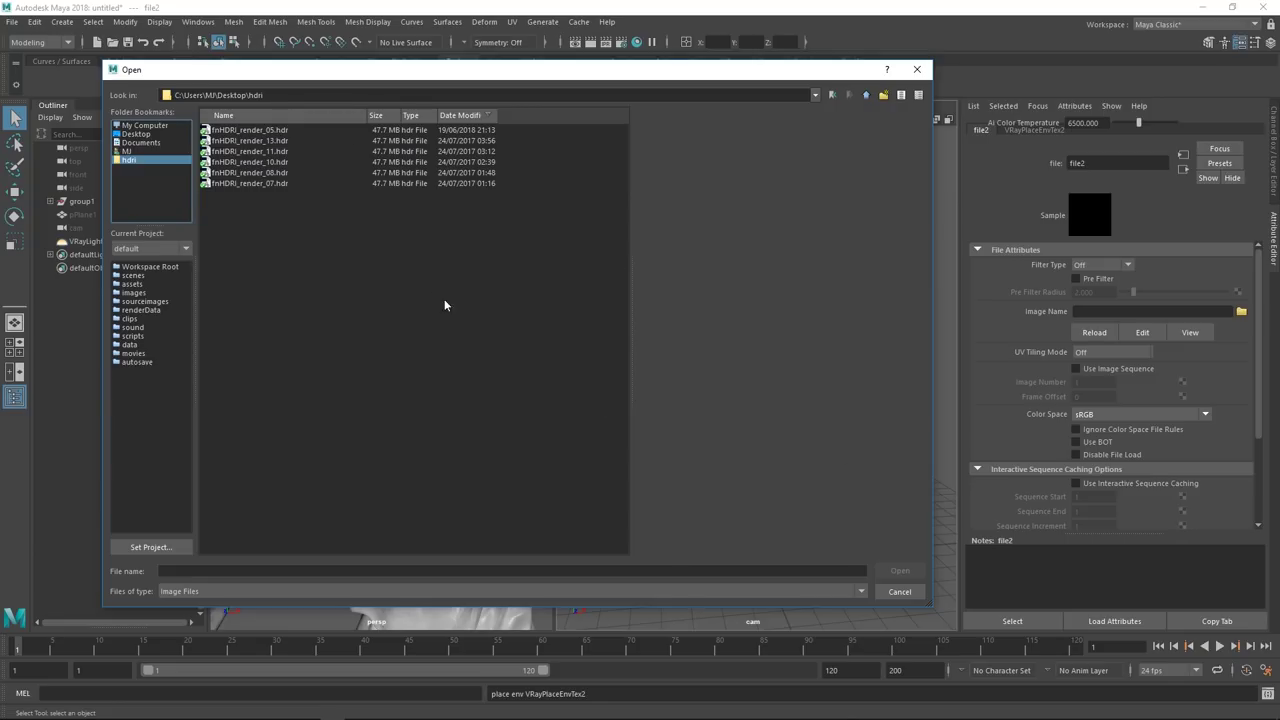
- Load fnHDRI_render_05.hdr as the dome image and render the cam view with V-Ray IPR
left_click(271, 131)
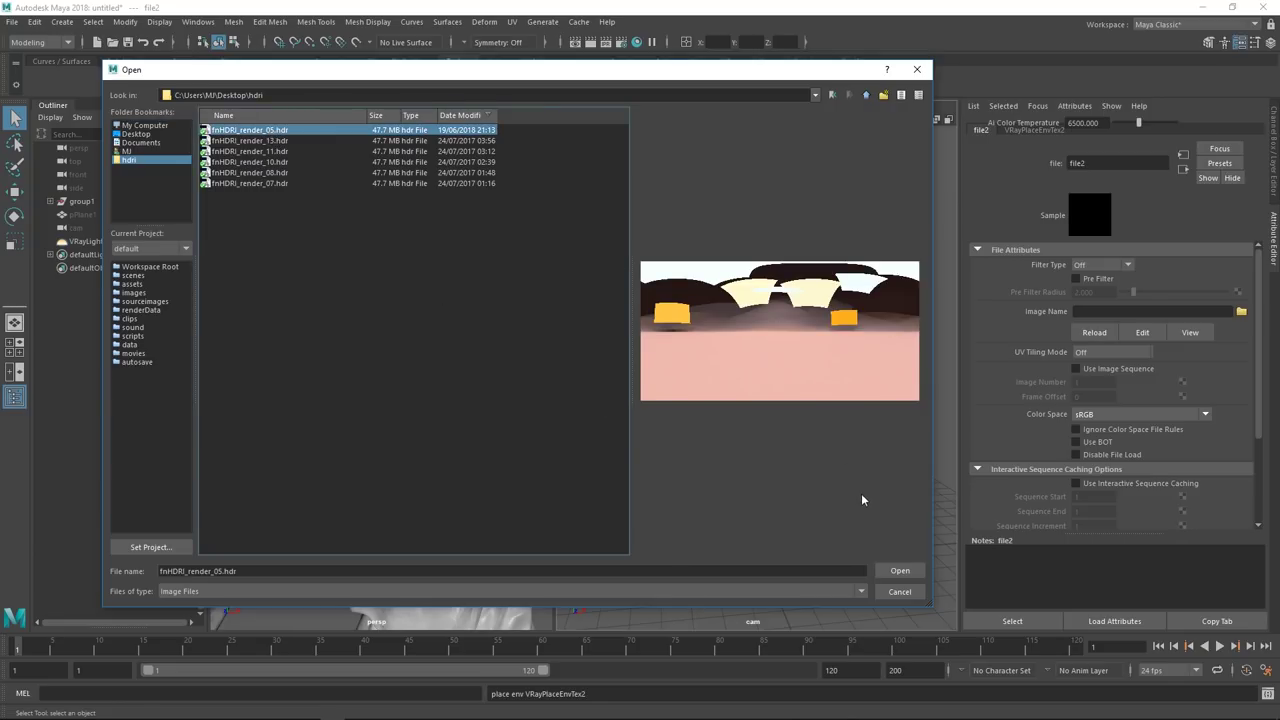
left_click(900, 571)
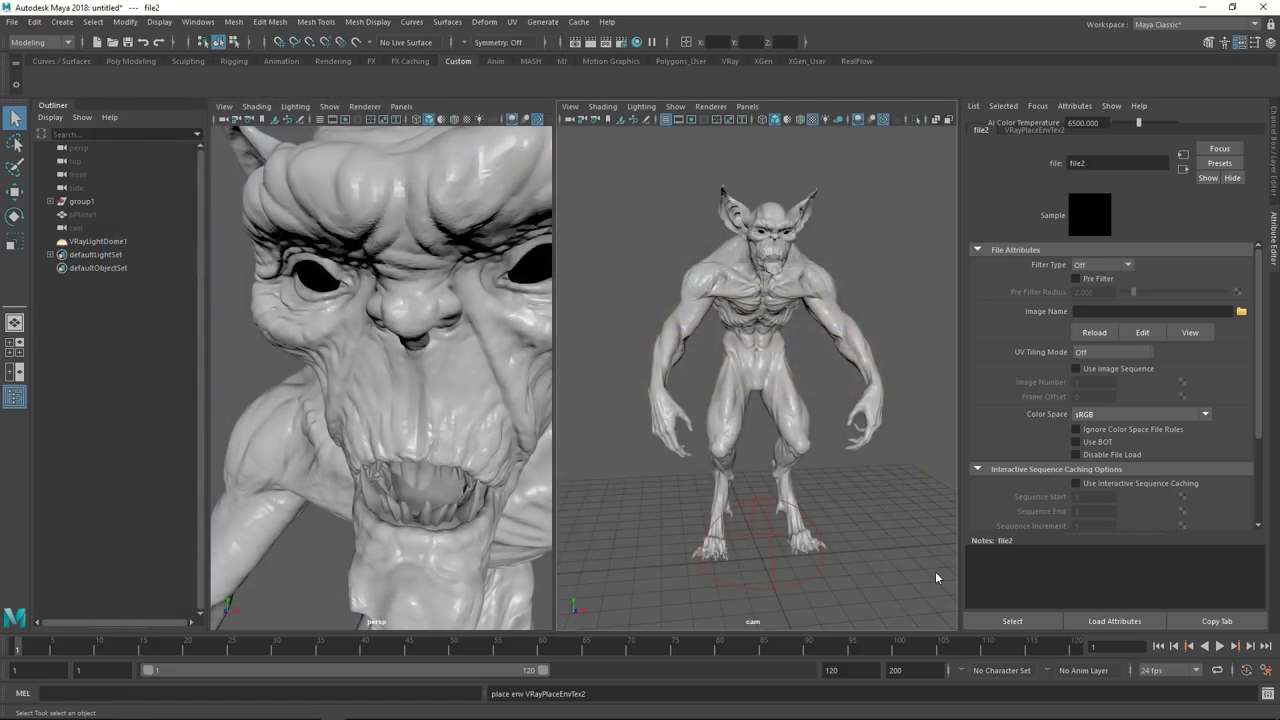
left_click(714, 107)
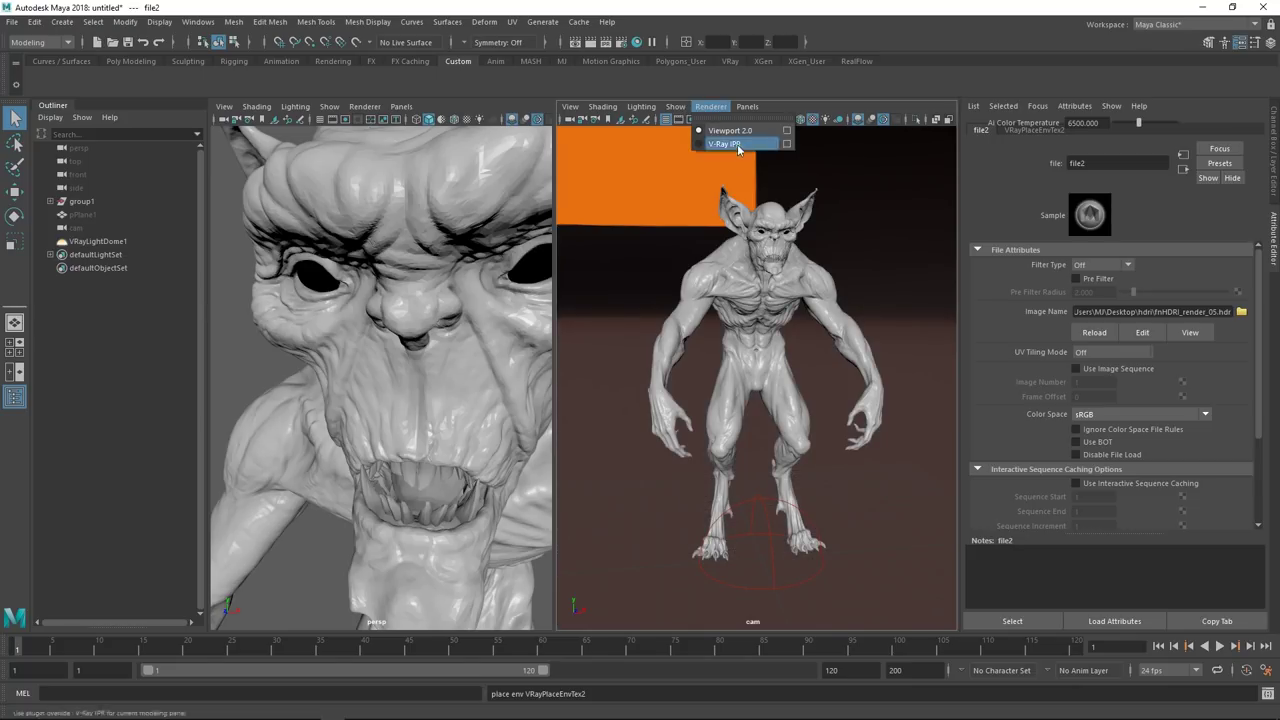
left_click(730, 151)
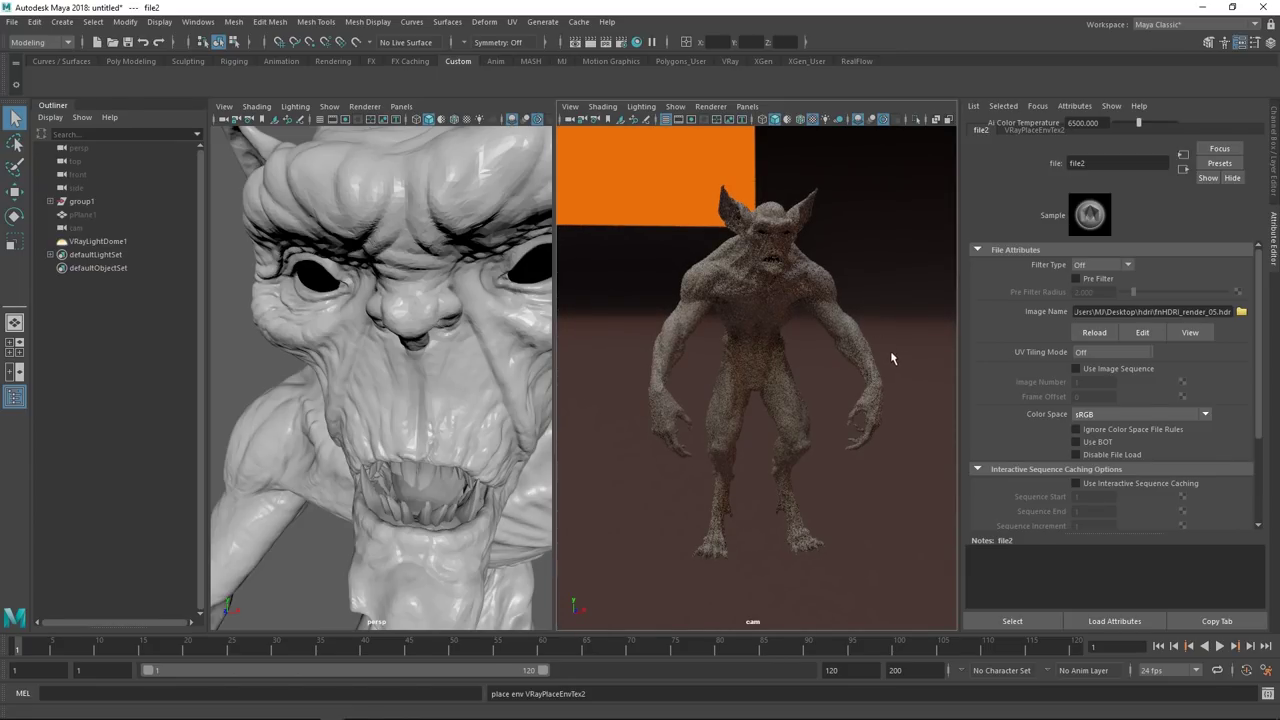
left_click(1035, 131)
key("ctrl+z")
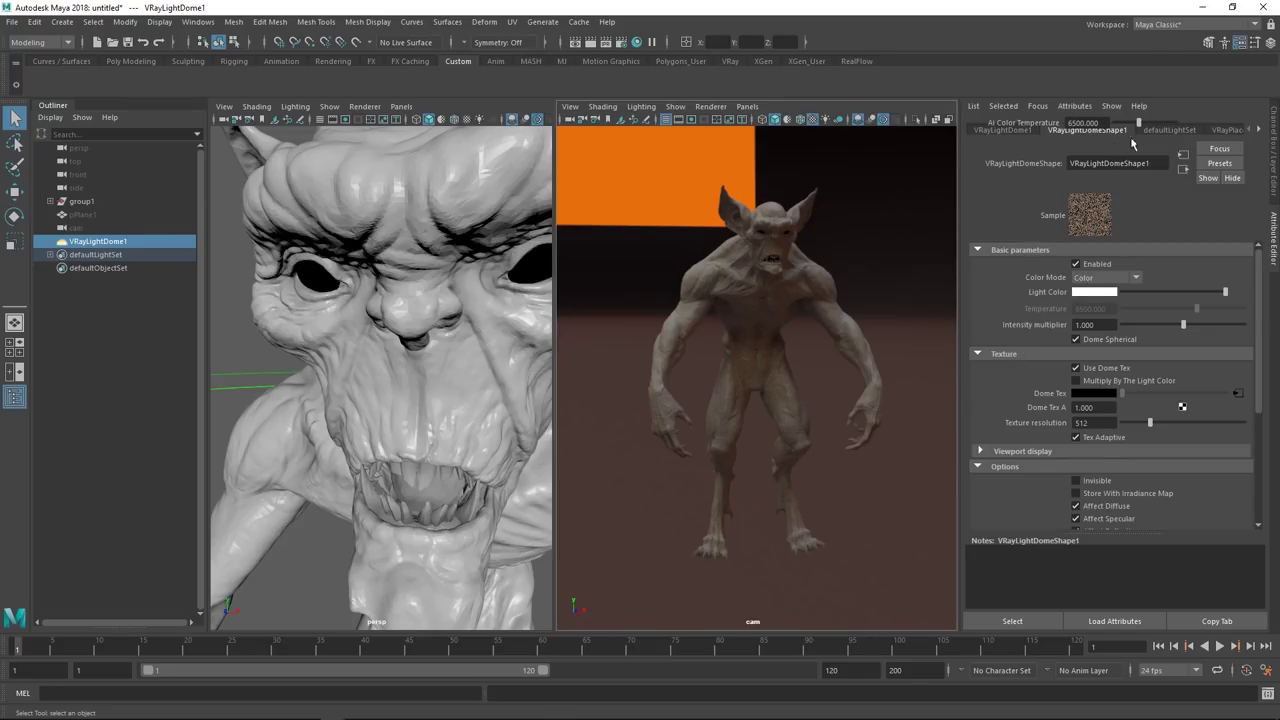
- Set the dome environment's horizontal rotation to 90 and browse the hdri folder for another image
left_click(1226, 130)
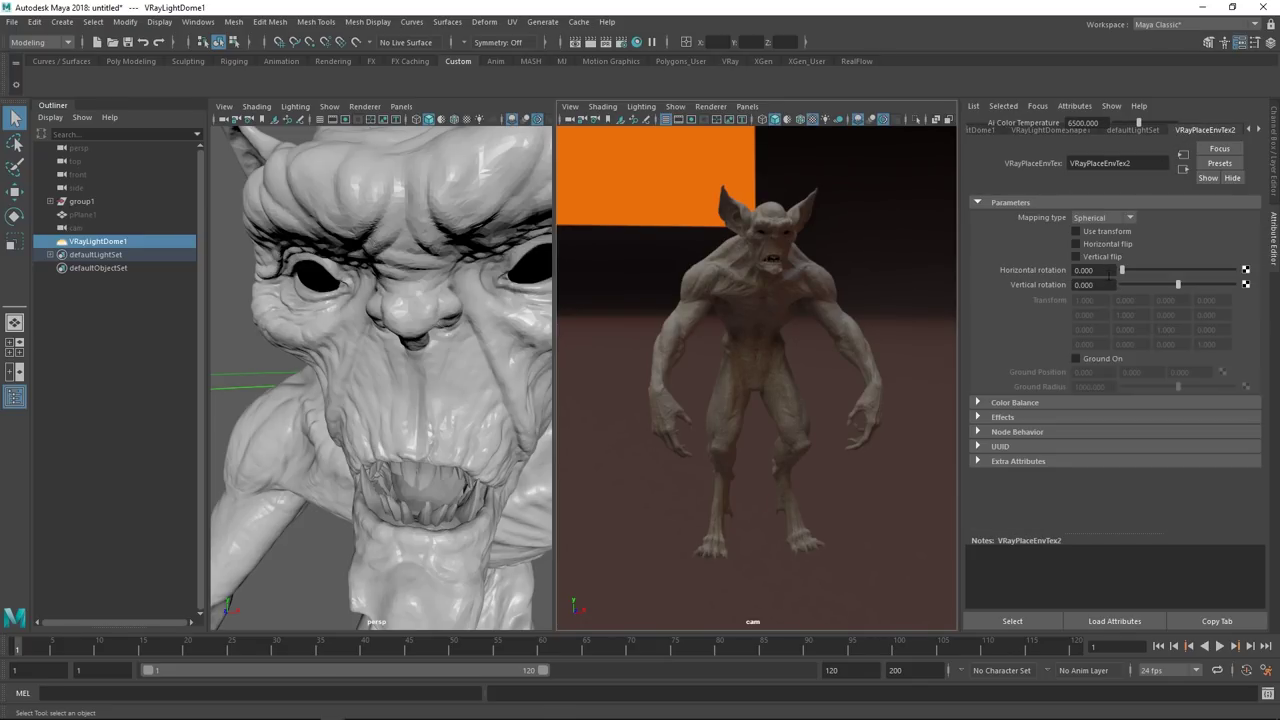
left_click(1100, 270)
type("900")
key("Return")
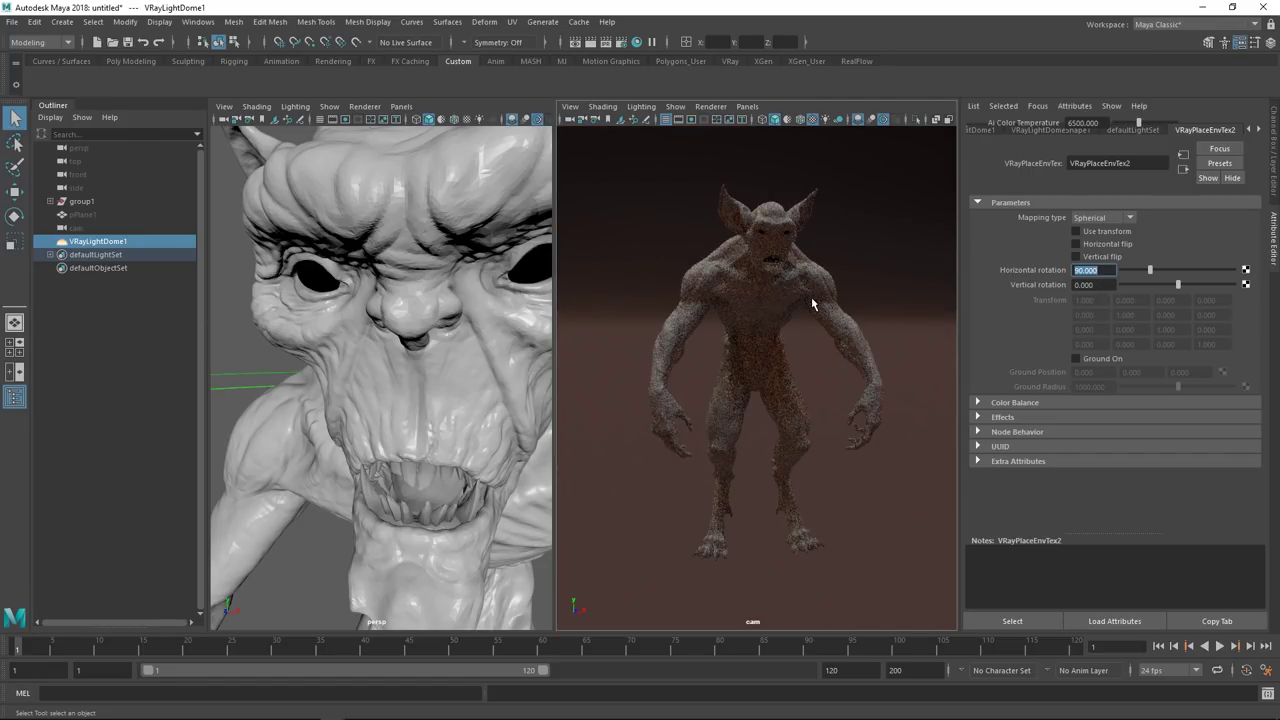
left_click(1193, 132)
left_click(1241, 311)
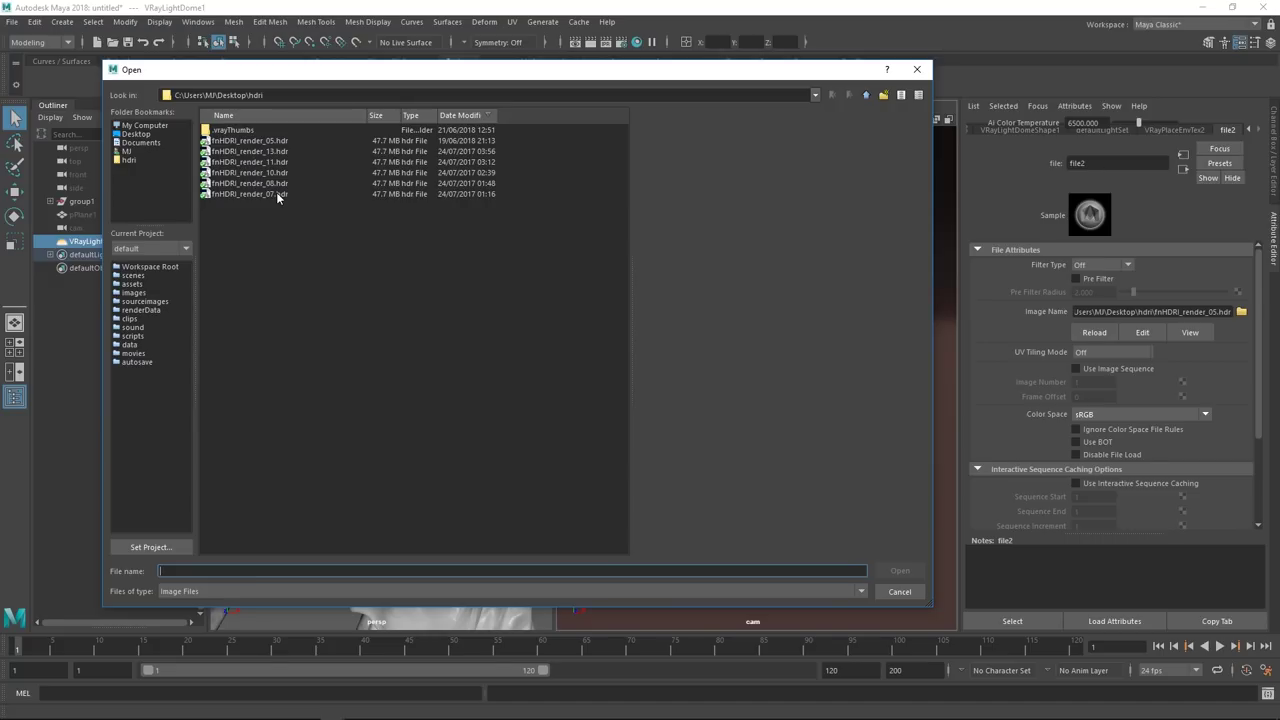
- Load fnHDRI_render_07.hdr into the dome's file2 texture
left_click(245, 195)
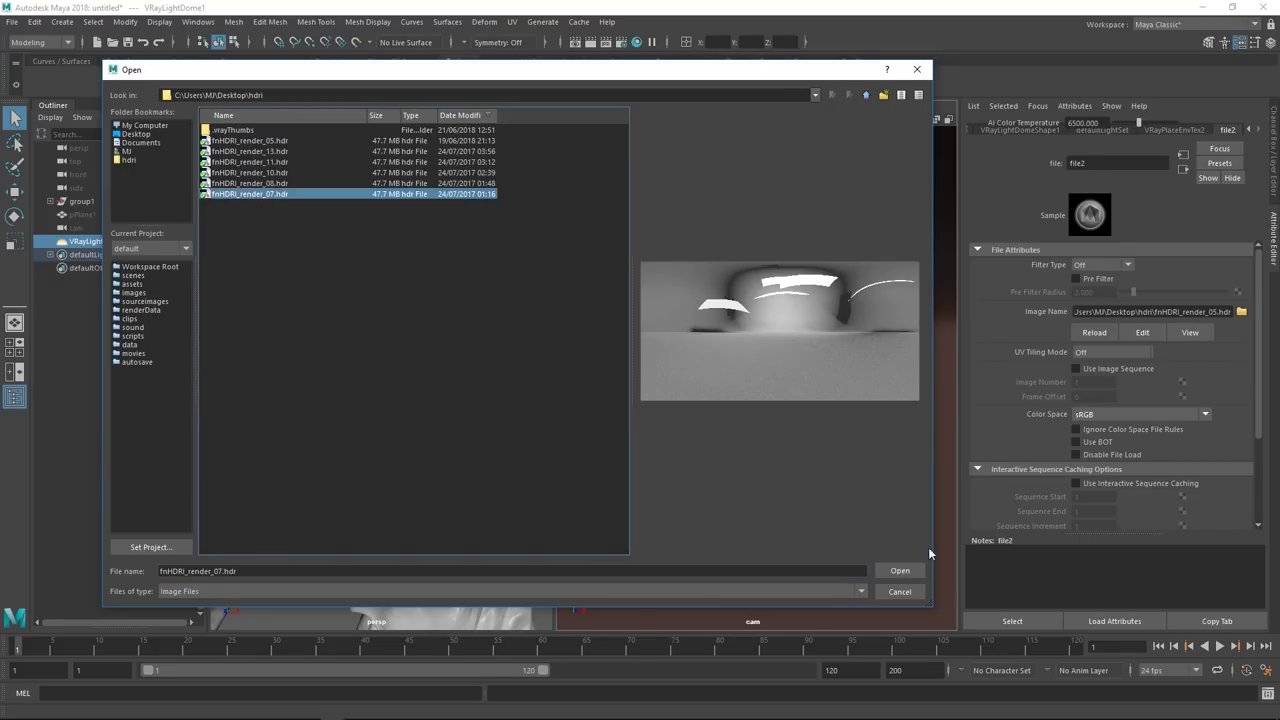
left_click(903, 572)
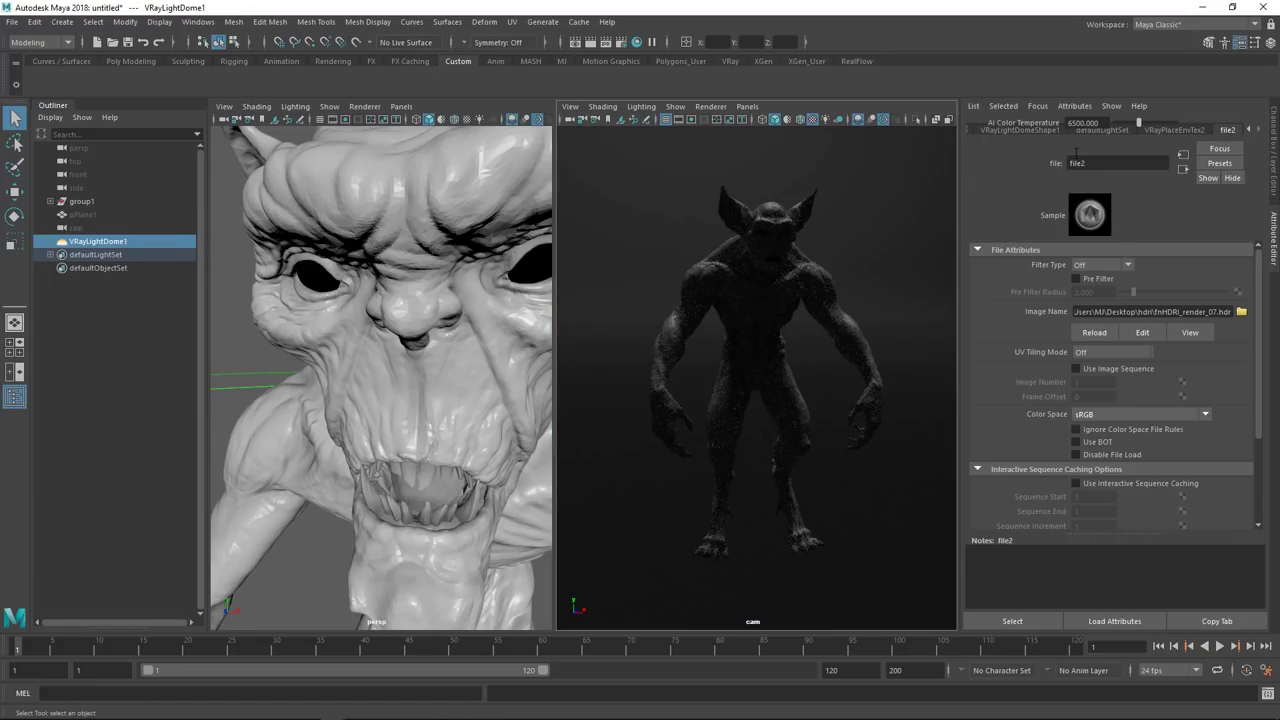
- Set the VRayPlaceEnvTex2 horizontal rotation back to 0
left_click(1174, 130)
left_click(1088, 270)
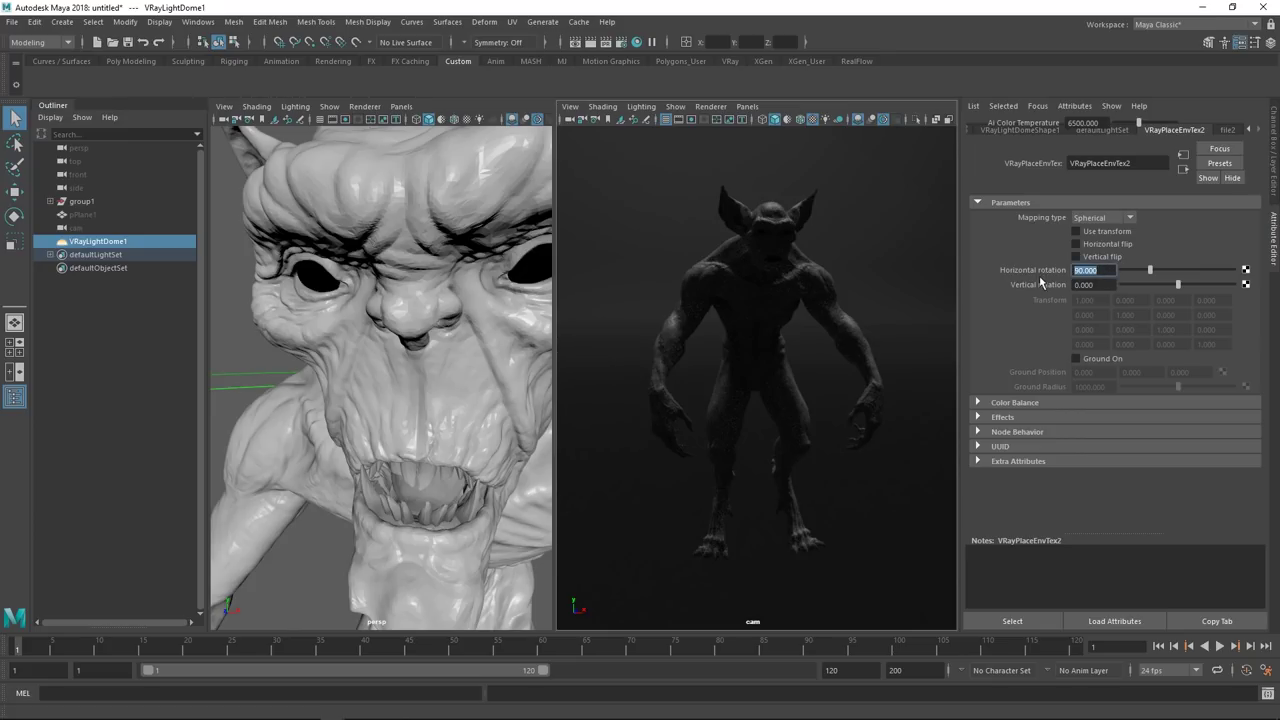
type("0")
key("Return")
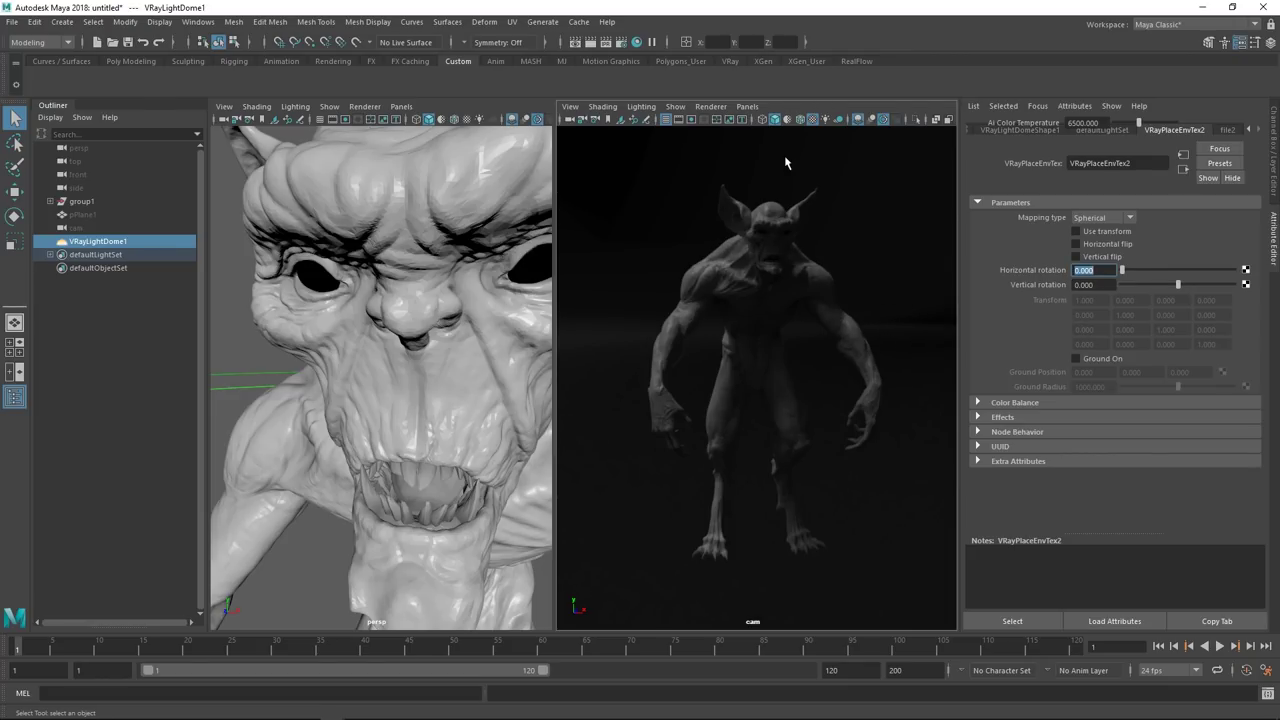
left_click(711, 106)
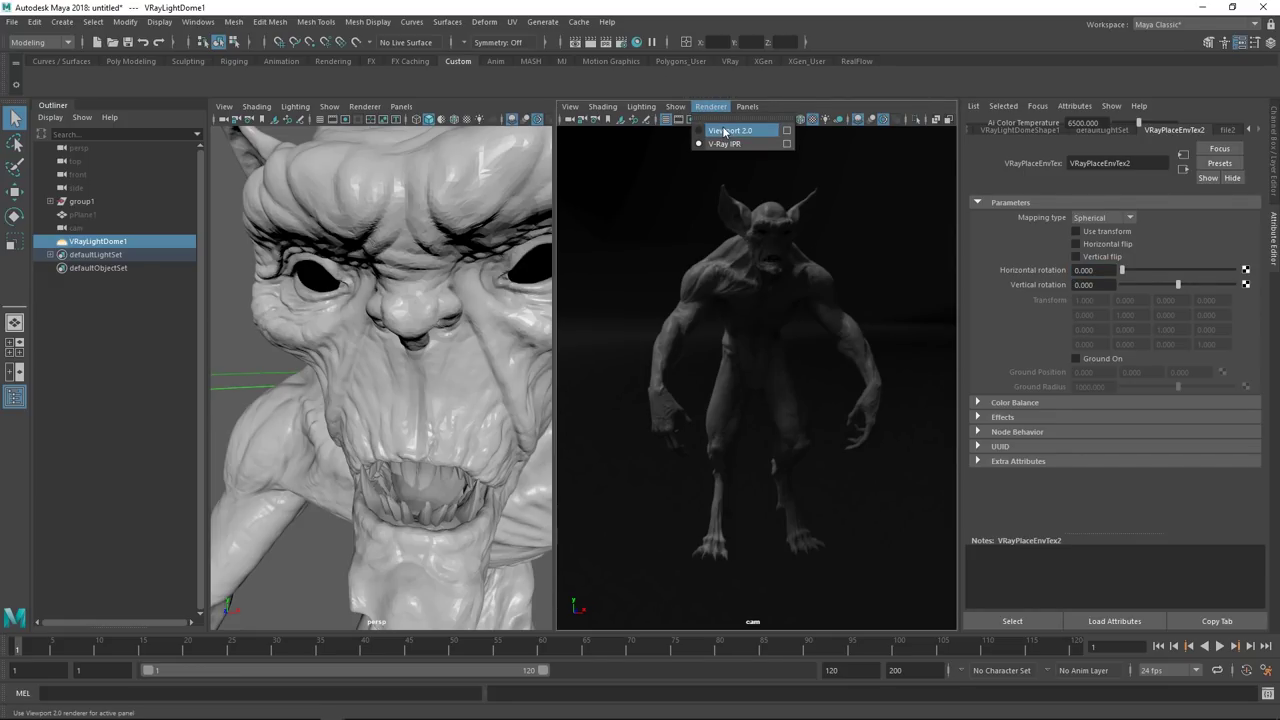
- Set the cam panel renderer to Viewport 2.0 and switch back to Substance Painter
left_click(724, 131)
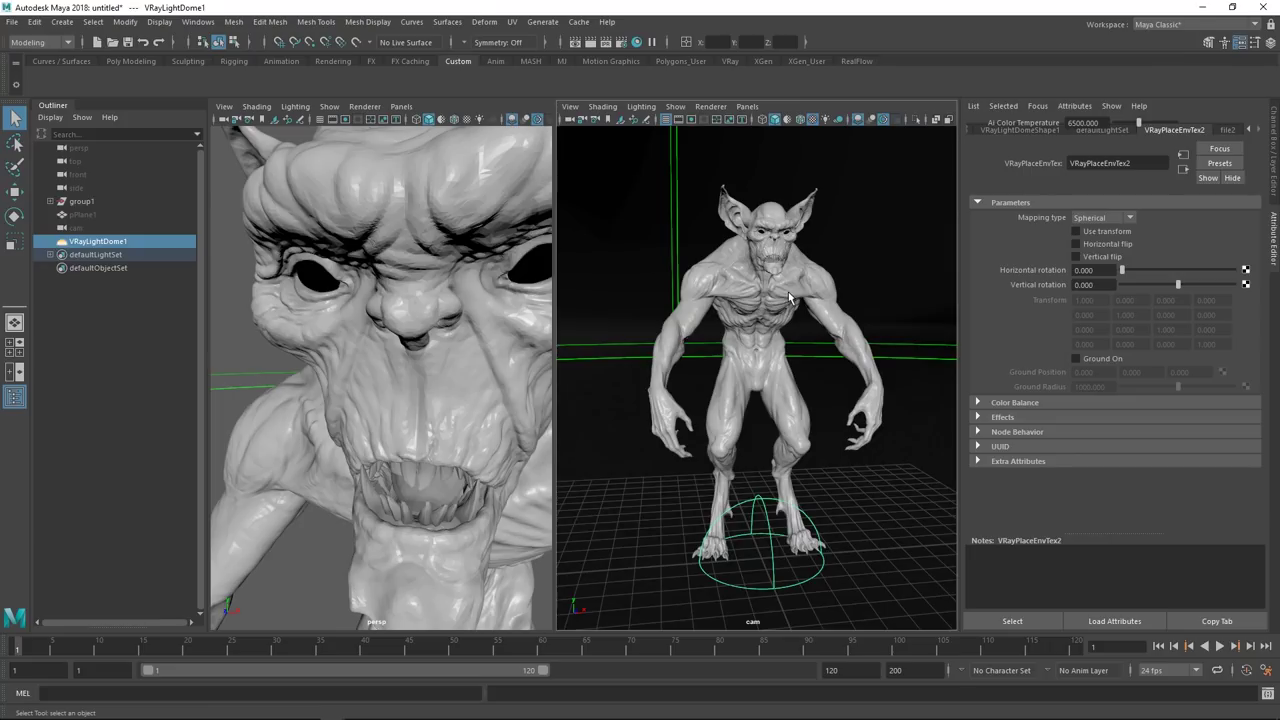
key("alt+Tab")
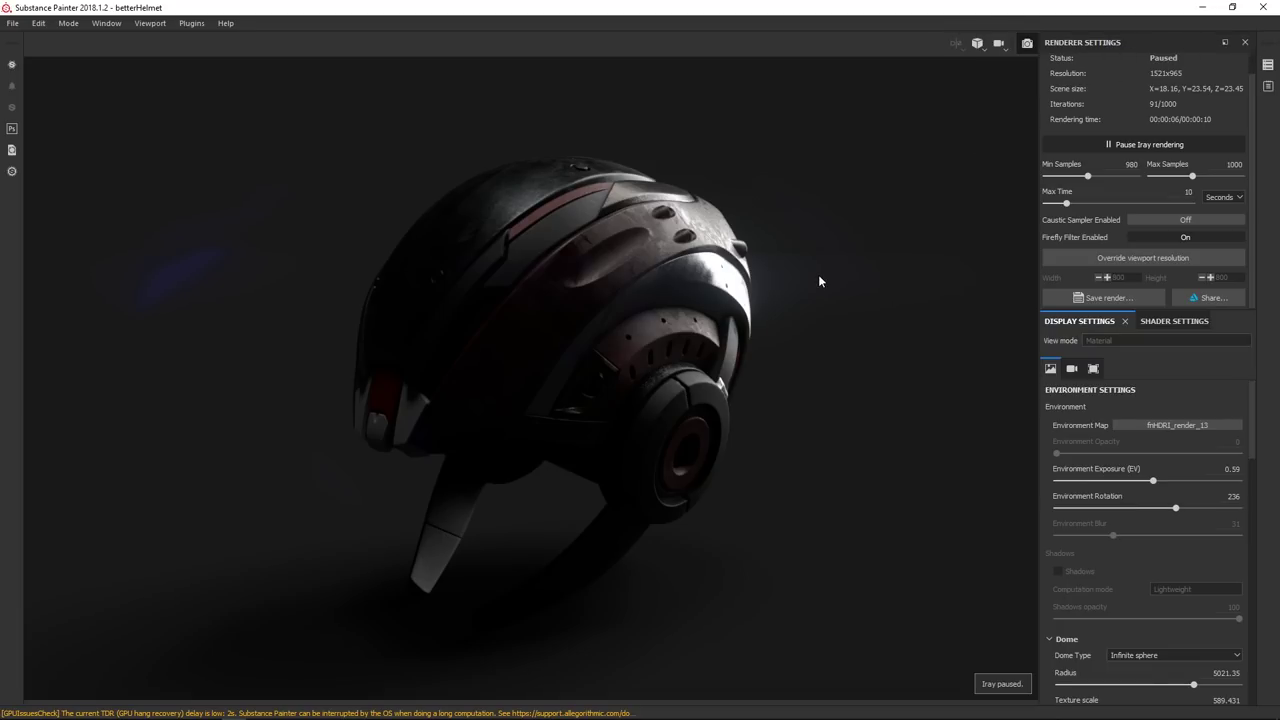
- Exit Iray mode, inspect the helmet from several angles, and drag fnHDRI_render_07.hdr onto the Shelf
key("F10")
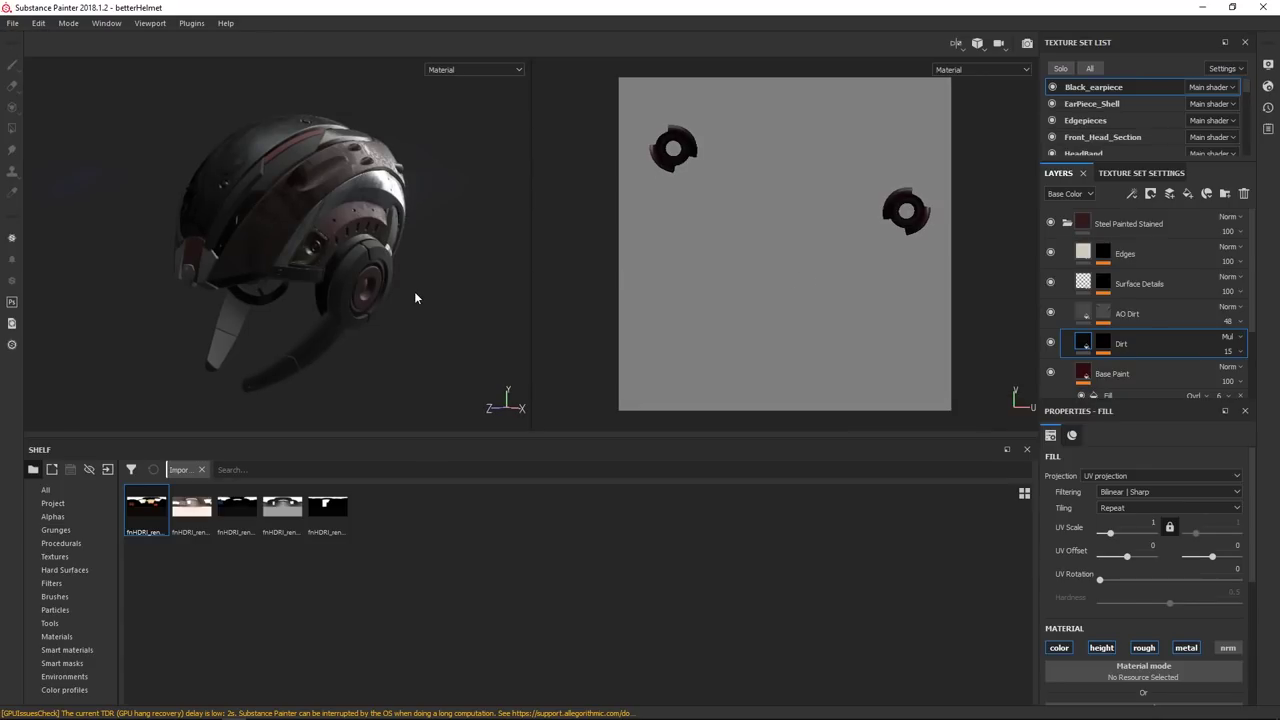
mouse_move(424, 281)
left_mouse_down("alt")
mouse_move(406, 281)
mouse_move(473, 243)
left_mouse_up("alt")
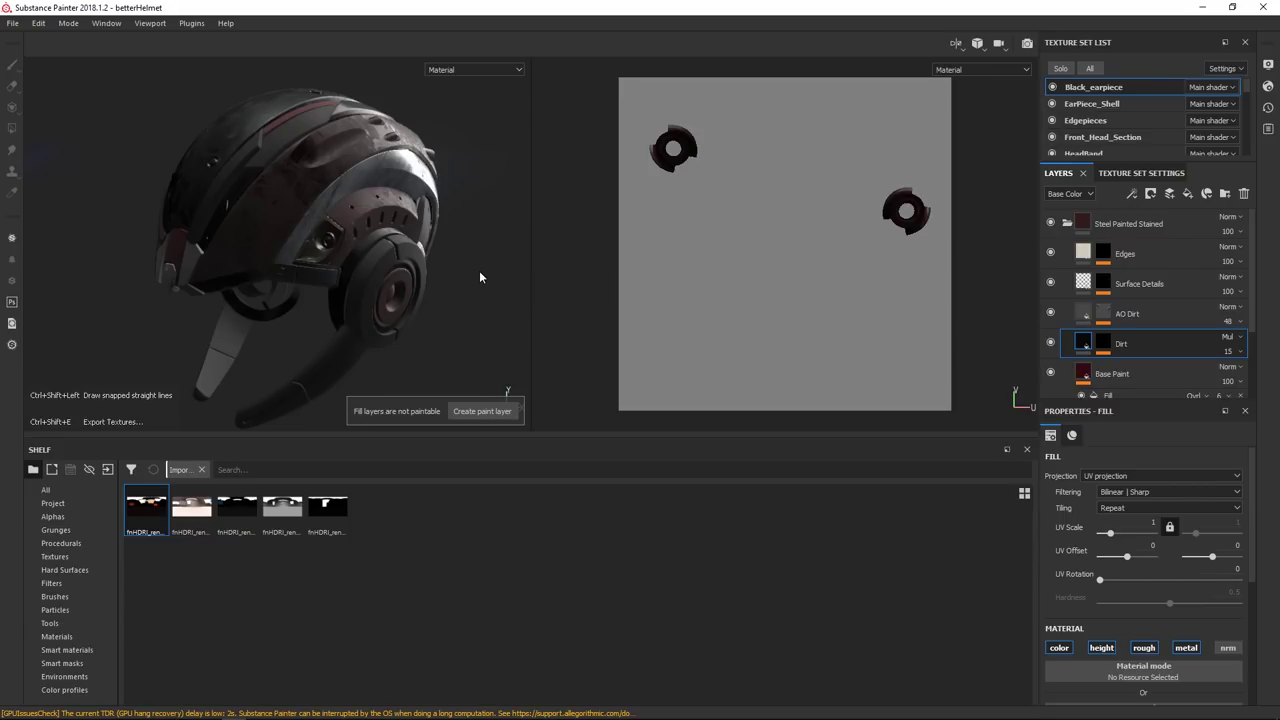
left_click_drag(460, 289, 392, 246, "alt")
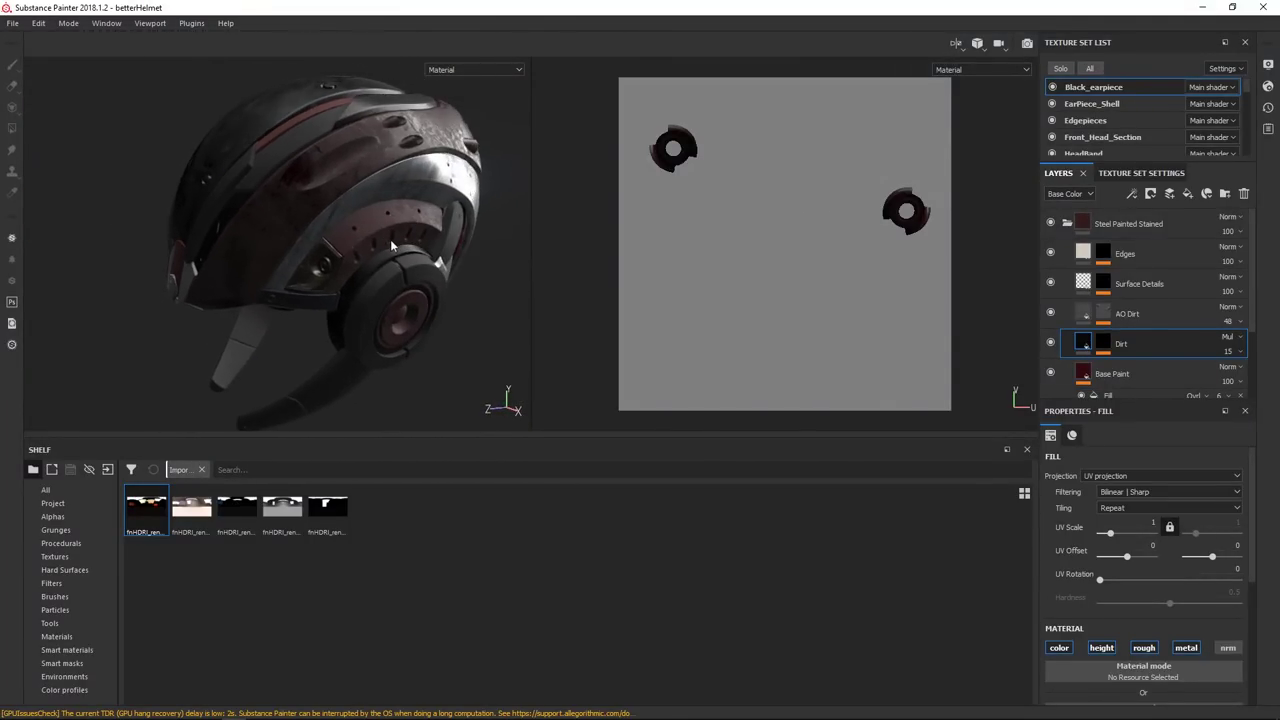
left_click_drag(492, 298, 382, 262, "alt")
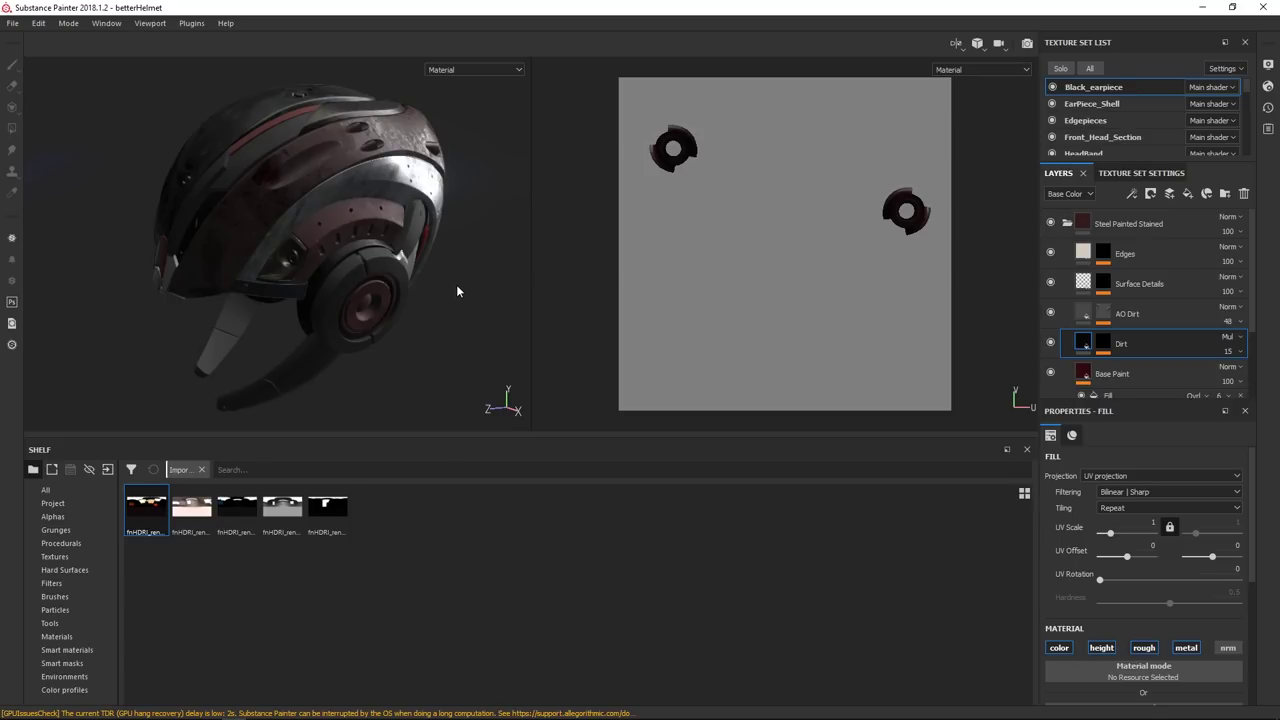
left_click_drag(463, 317, 460, 289, "alt")
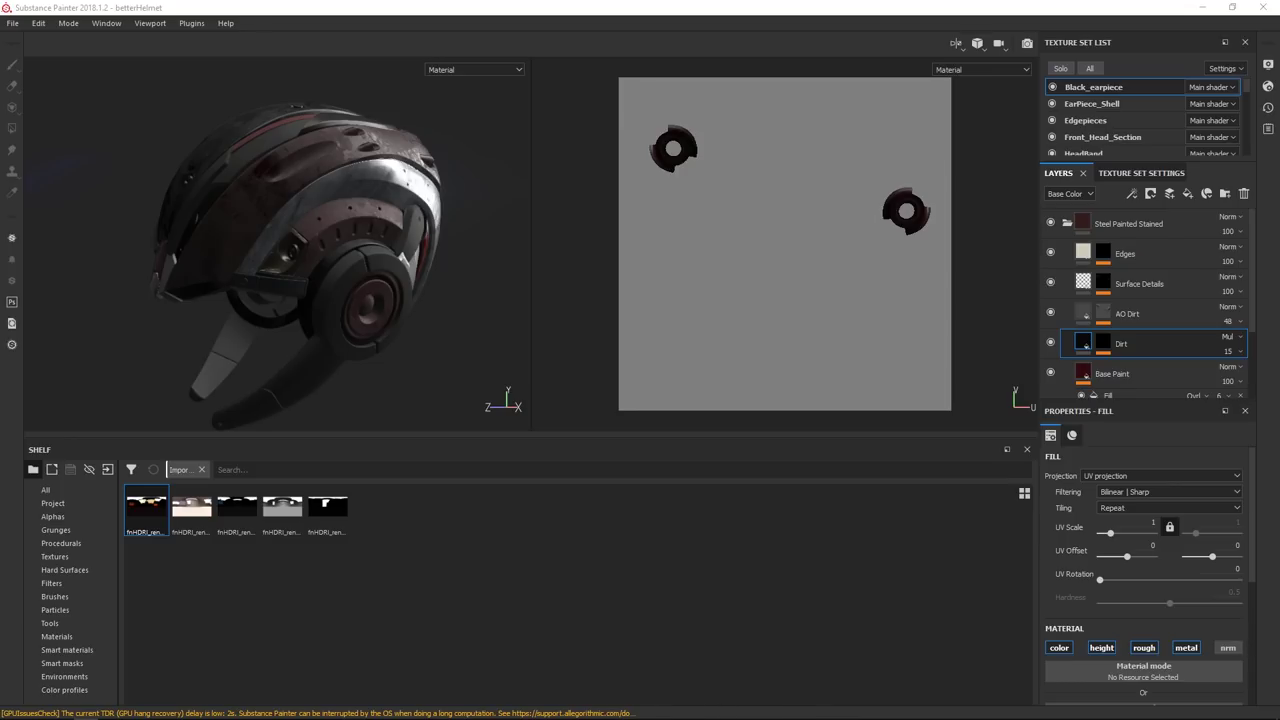
left_click_drag(642, 564, 517, 594)
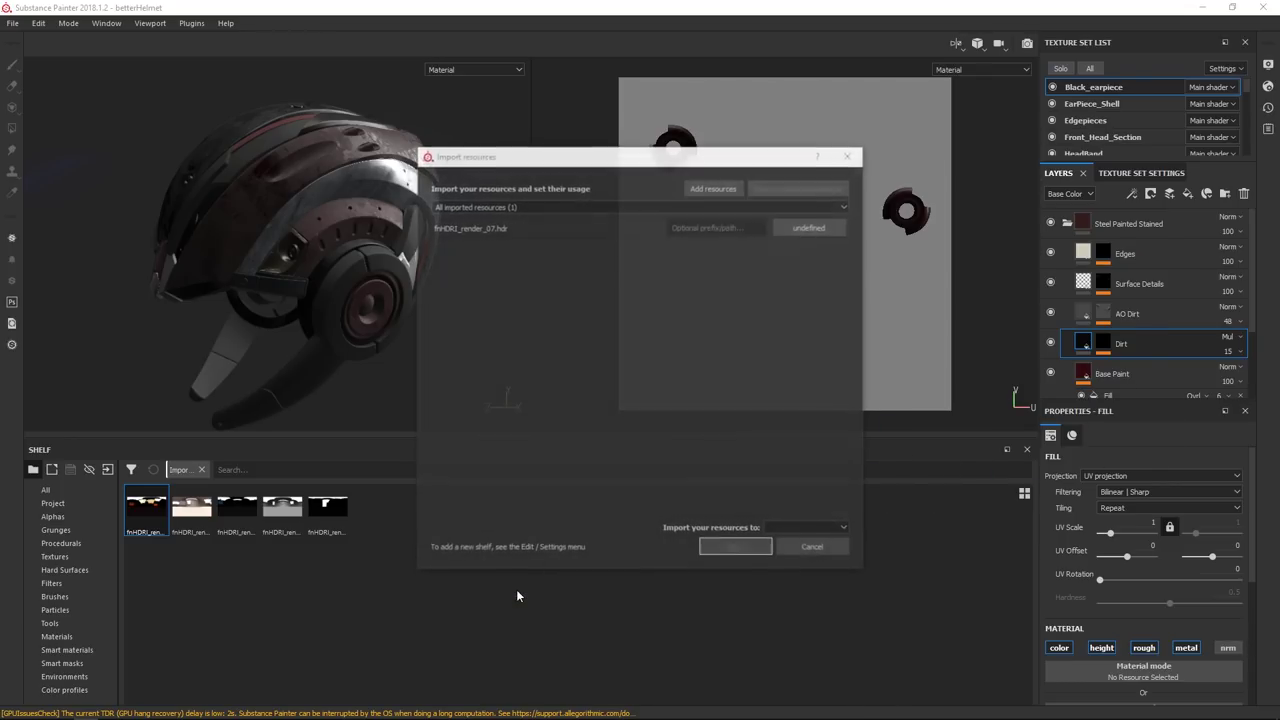
- Import fnHDRI_render_07.hdr as an environment into the current session, then filter the shelf with 'fnh'
left_click(797, 229)
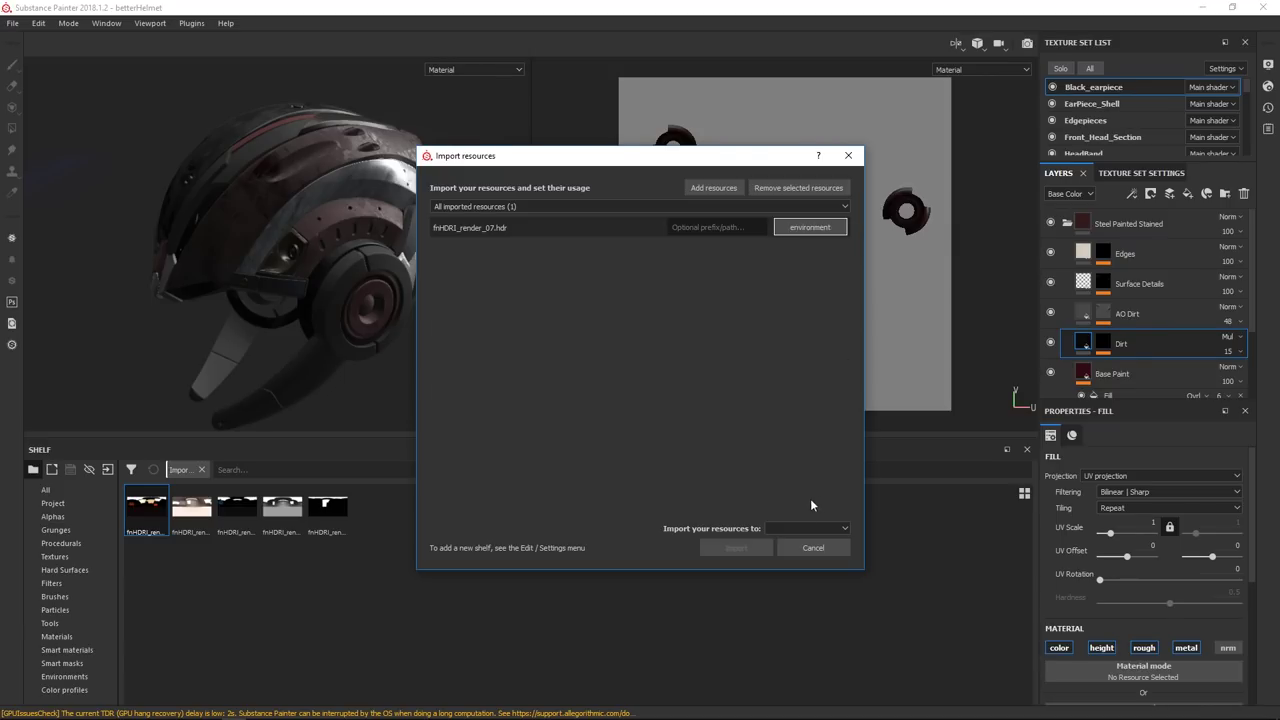
left_click(790, 528)
left_click(804, 542)
left_click(750, 551)
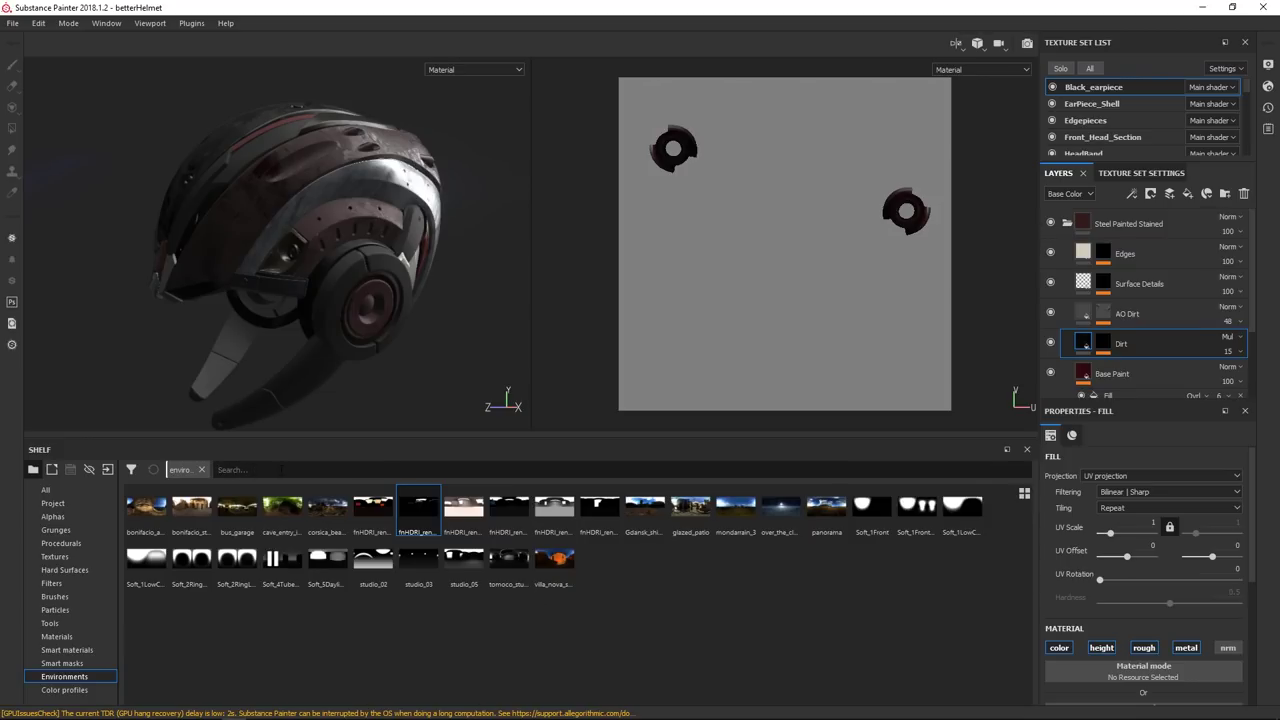
type("fnh")
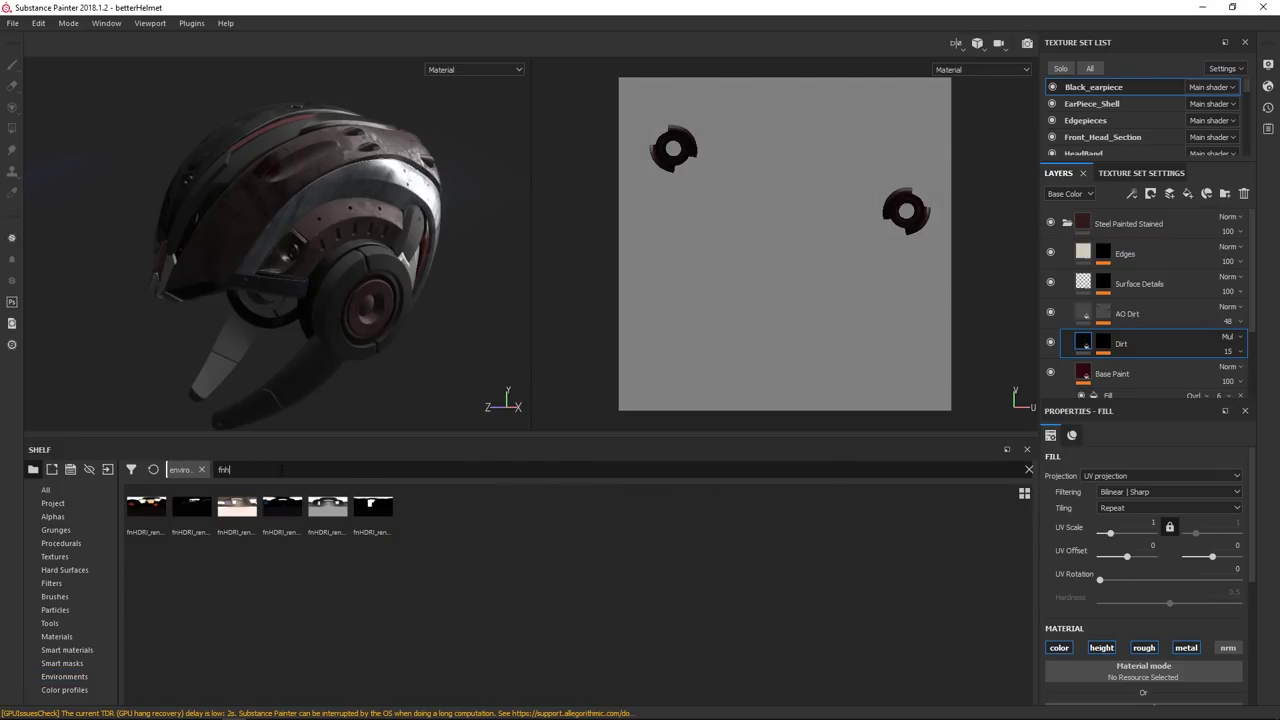
left_click(376, 508)
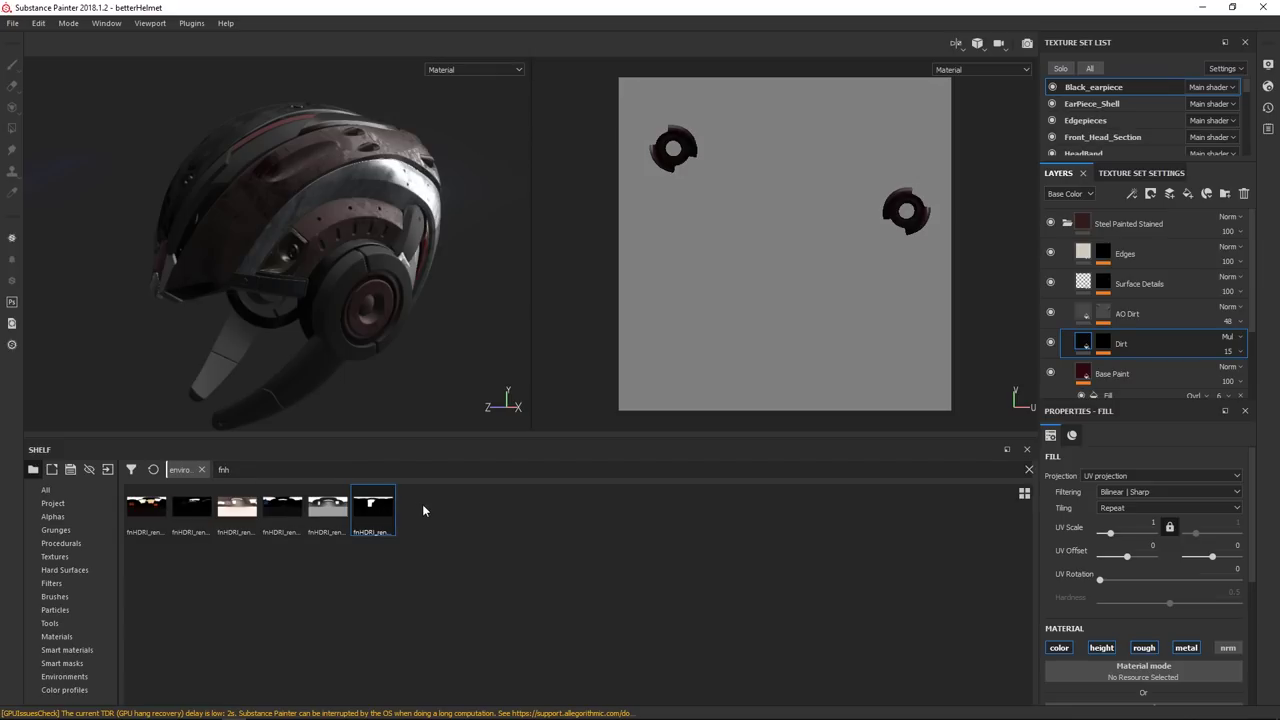
- Light the helmet with the last, fifth, sixth, third, then second fnHDRI environments in turn
left_click_drag(422, 510, 416, 376)
left_click_drag(328, 508, 461, 373)
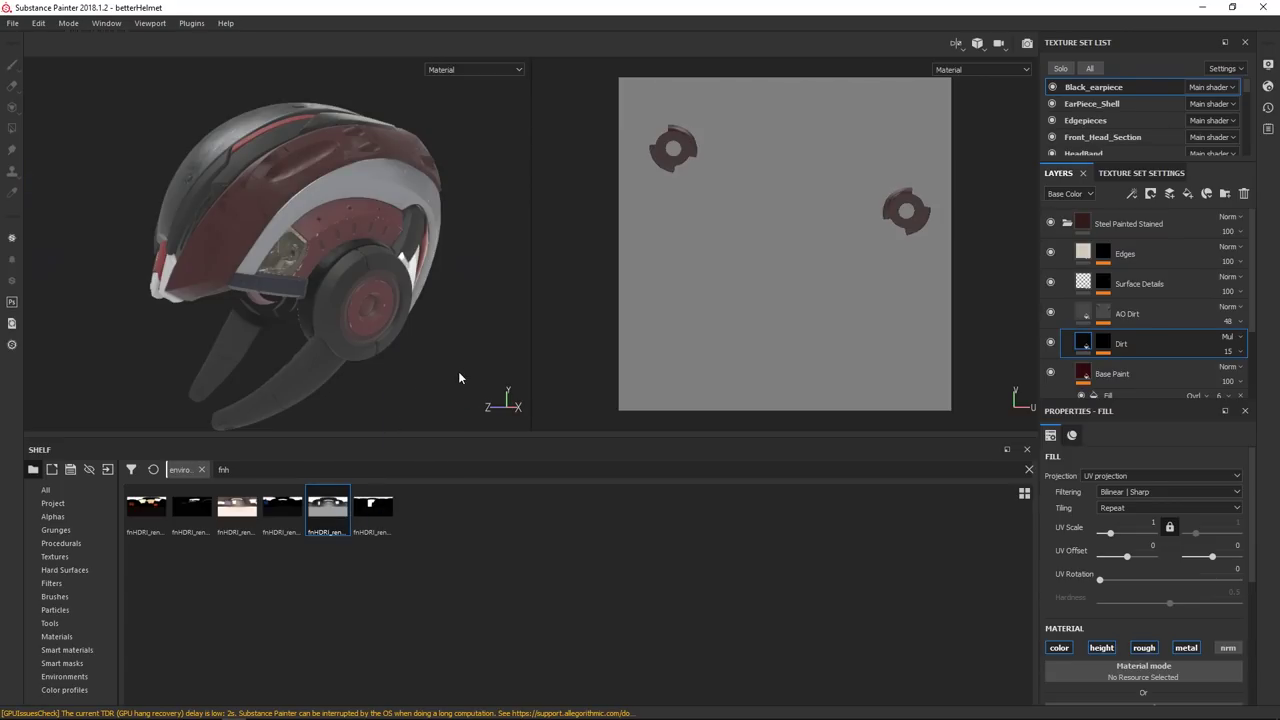
left_click_drag(373, 507, 438, 358)
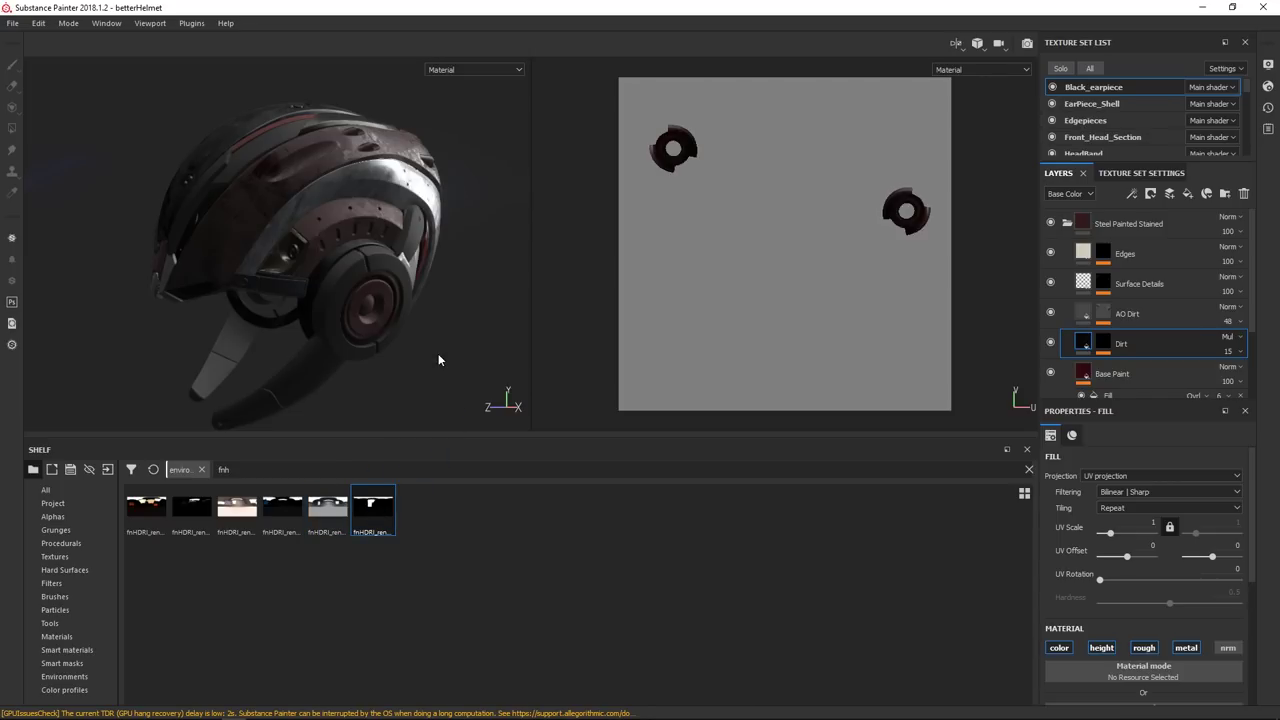
left_click_drag(237, 507, 445, 378)
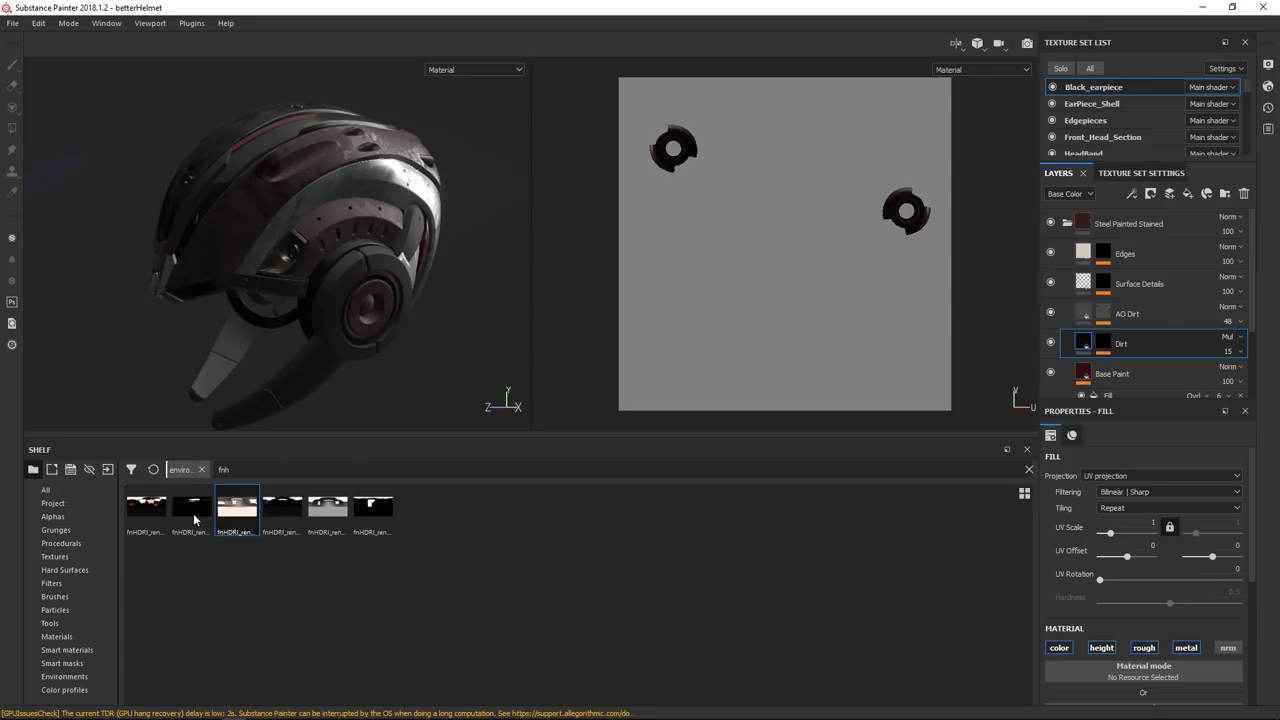
left_click_drag(194, 519, 461, 352)
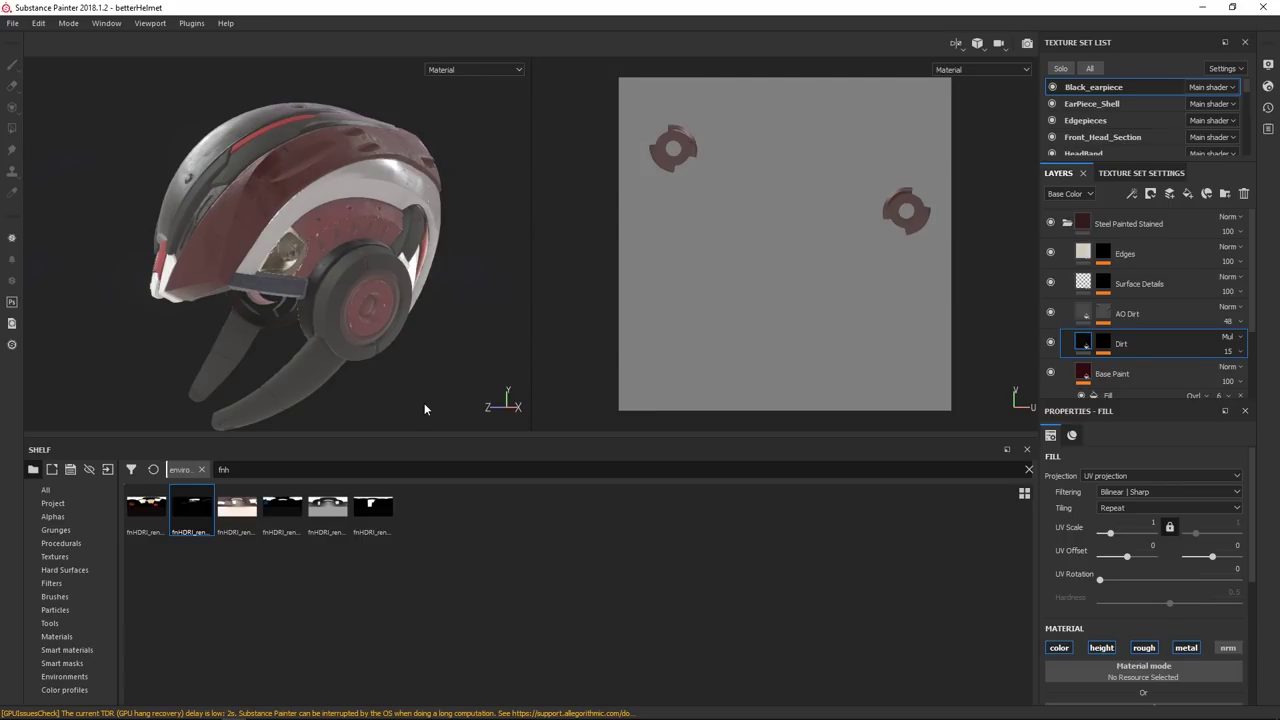
- Rotate the second fnHDRI environment's lighting around the helmet and view it from the front
right_click_drag(402, 391, 397, 351, "shift")
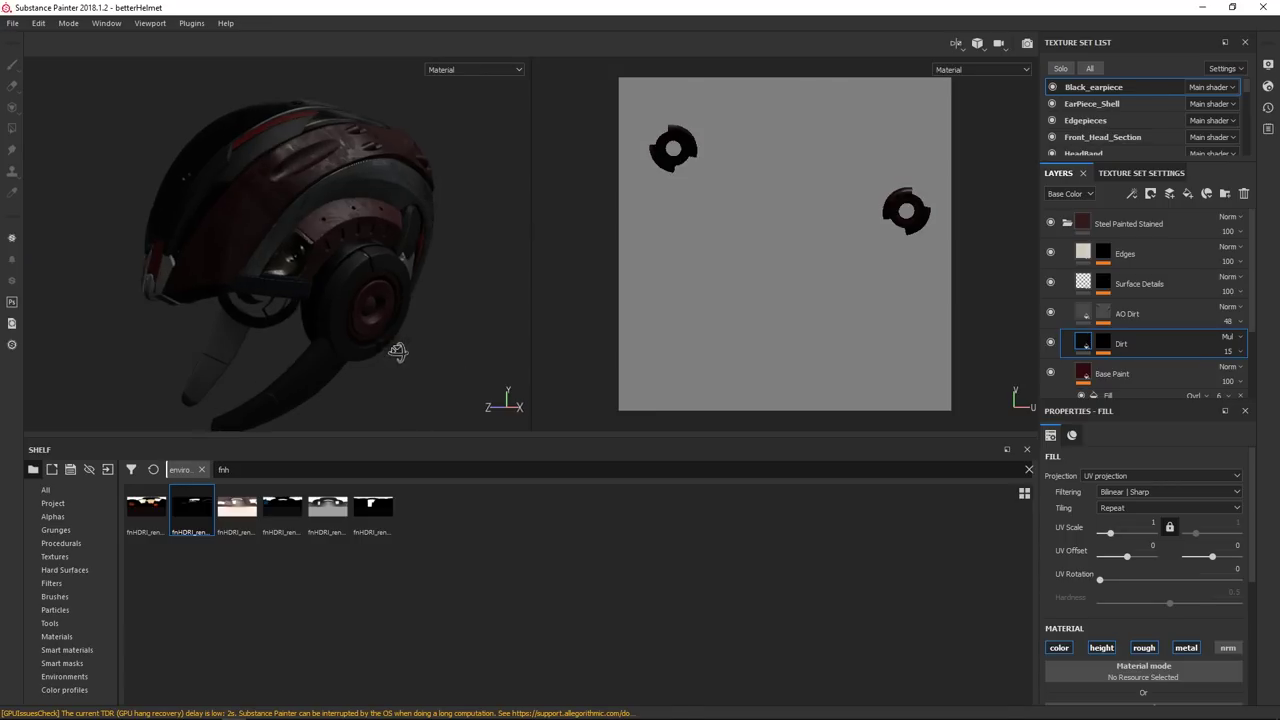
left_click_drag(397, 351, 467, 377, "alt")
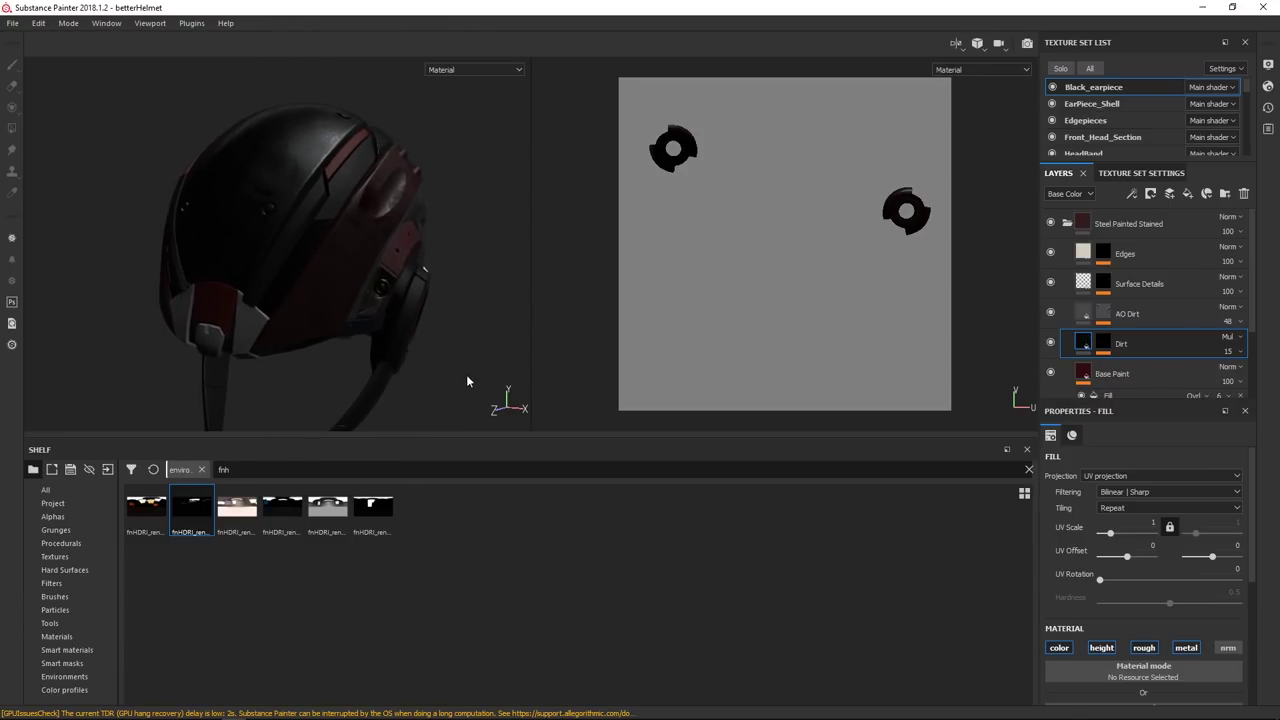
left_click(455, 339)
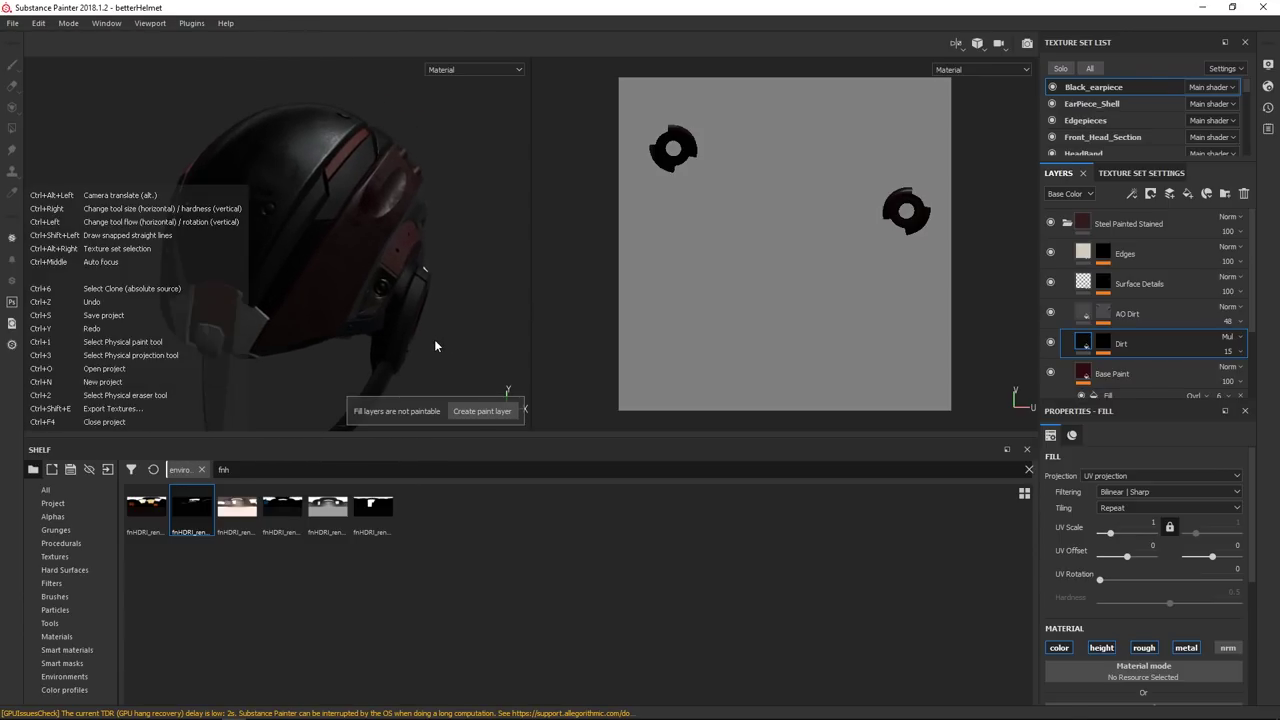
- Zoom in on the helmet's side panels and earpiece under the dark second fnHDRI lighting
mouse_move(480, 338)
left_mouse_down("alt")
mouse_move(366, 334)
mouse_move(214, 240)
mouse_move(236, 258)
mouse_move(323, 271)
mouse_move(351, 246)
mouse_move(334, 280)
mouse_move(364, 262)
mouse_move(586, 363)
mouse_move(346, 283)
mouse_move(437, 309)
mouse_move(373, 317)
mouse_move(411, 229)
mouse_move(354, 280)
mouse_move(377, 208)
mouse_move(322, 241)
left_mouse_up("alt")
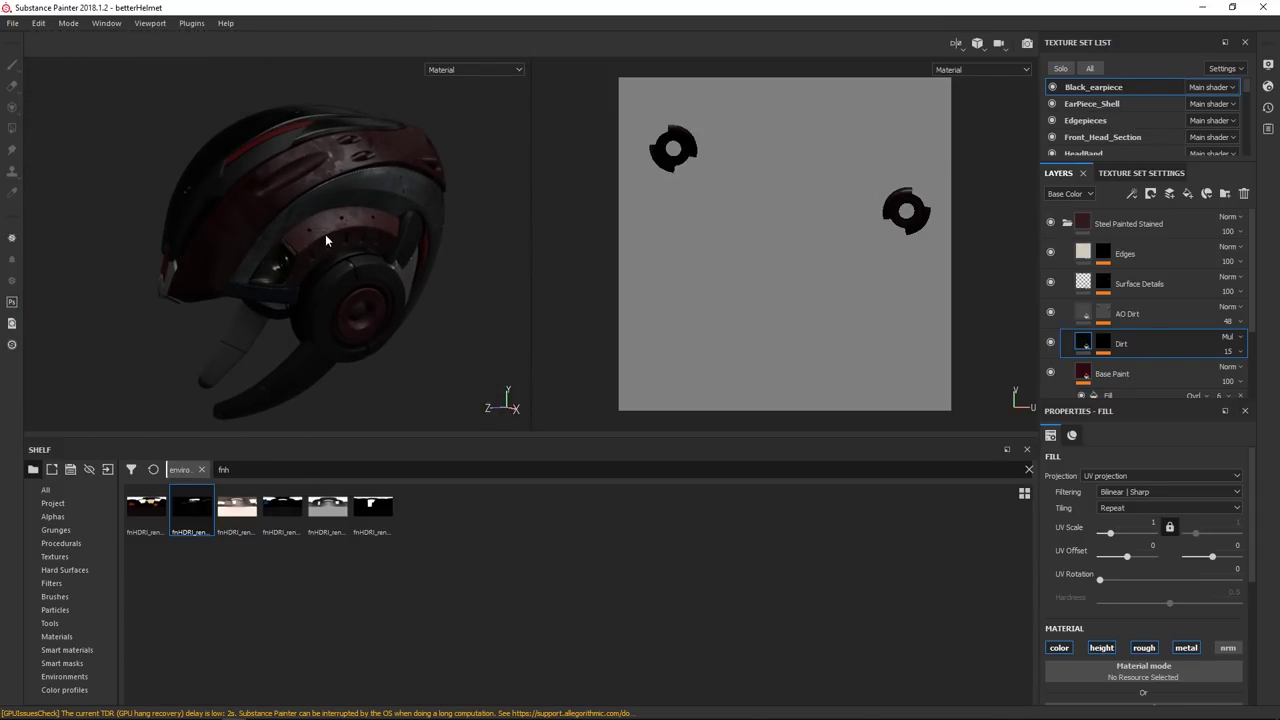